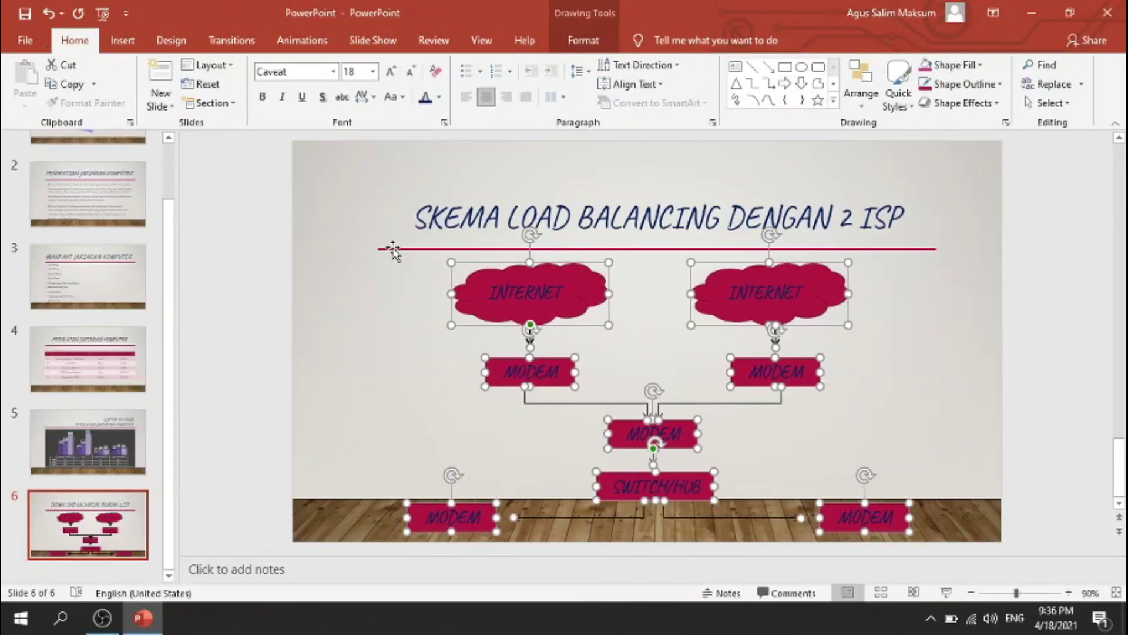
Step: Nudge the selected slide 6 diagram shapes up, left, down and left again
key("Up")
key("Left")
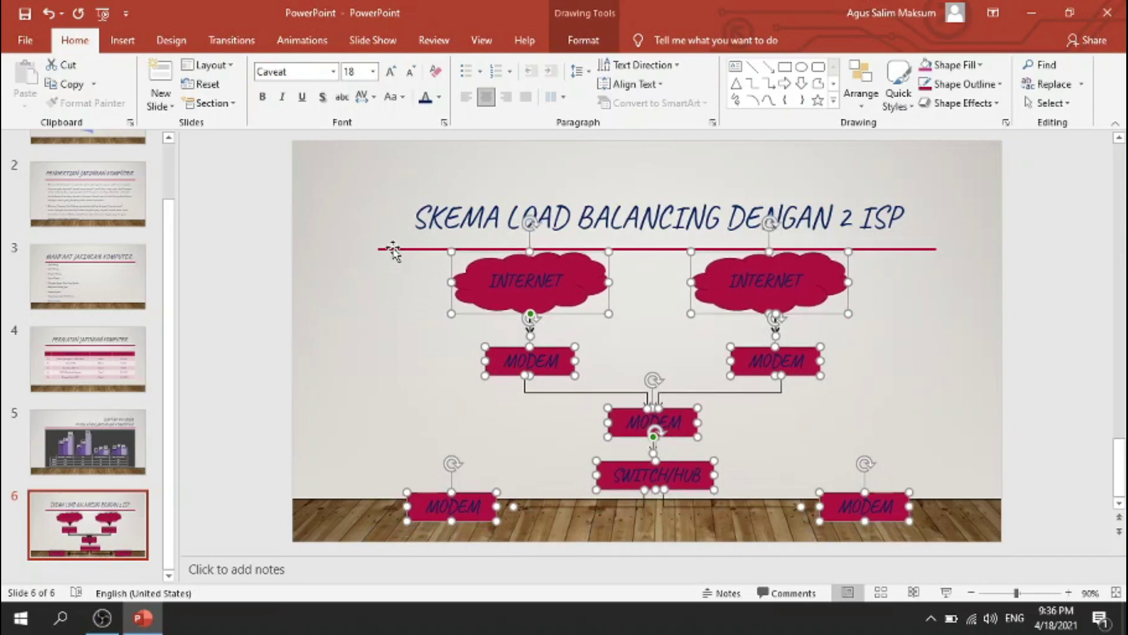
key("Down")
key("Down")
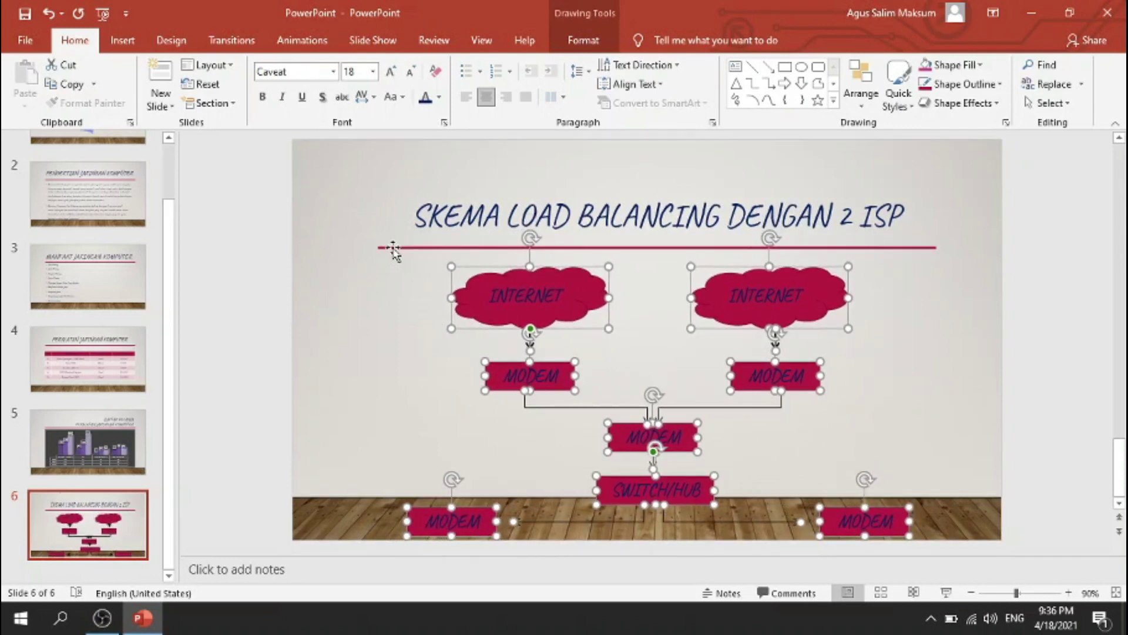
key("Left")
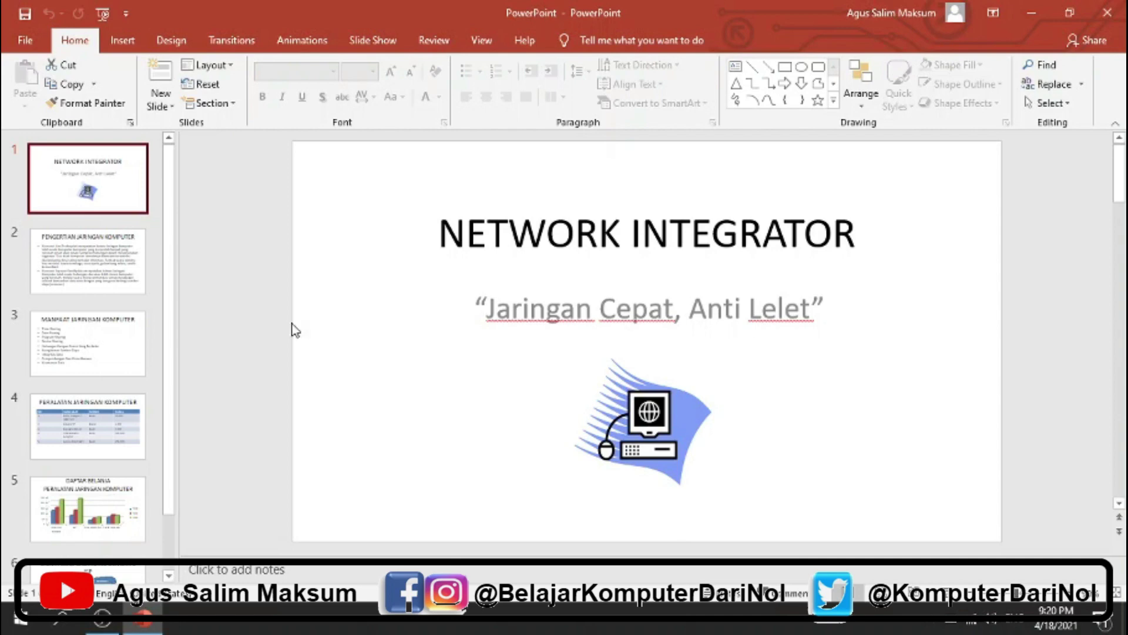
left_click(136, 282)
left_click(114, 359)
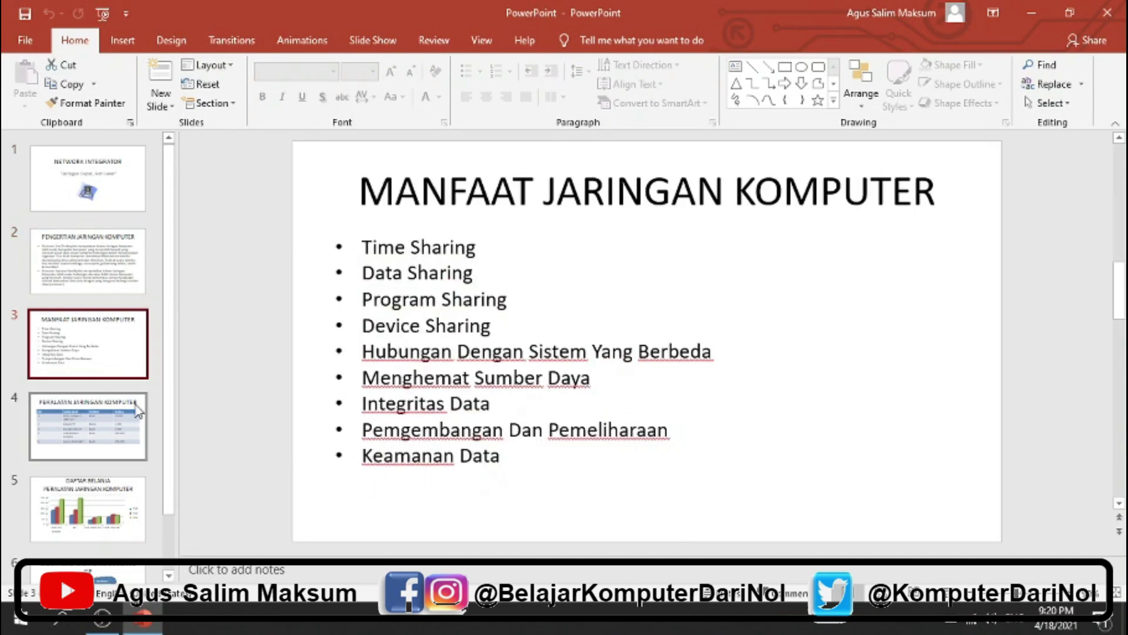
left_click(104, 439)
left_click(89, 508)
left_click(88, 565)
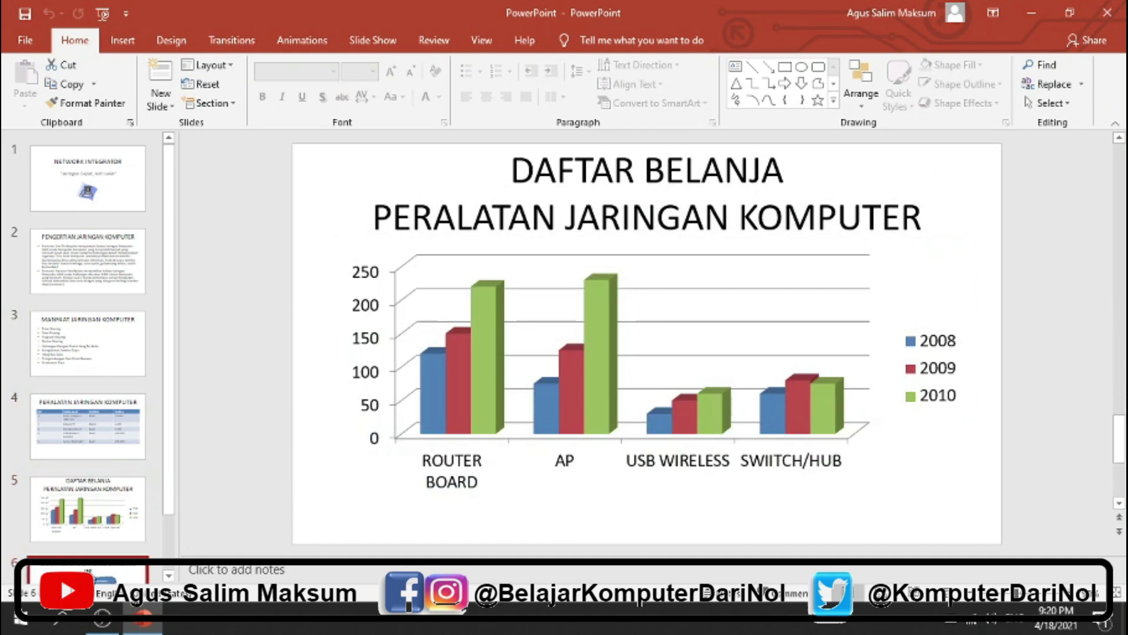
scroll(113, 231, "up", 2)
left_click(109, 194)
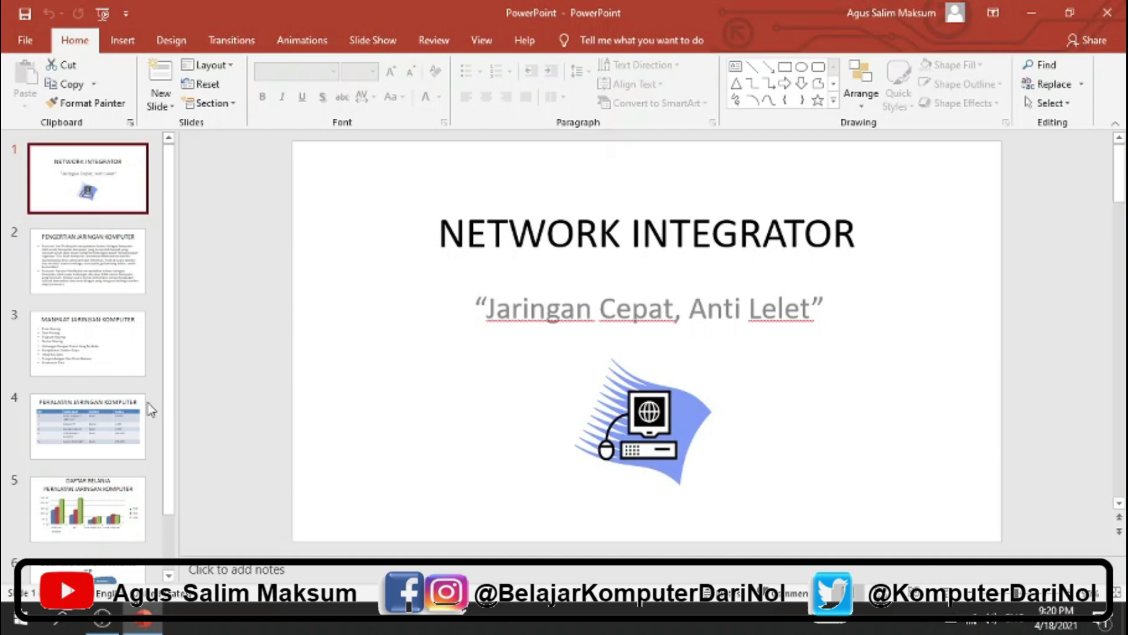
left_click(115, 435)
left_click(101, 514)
left_click(96, 579)
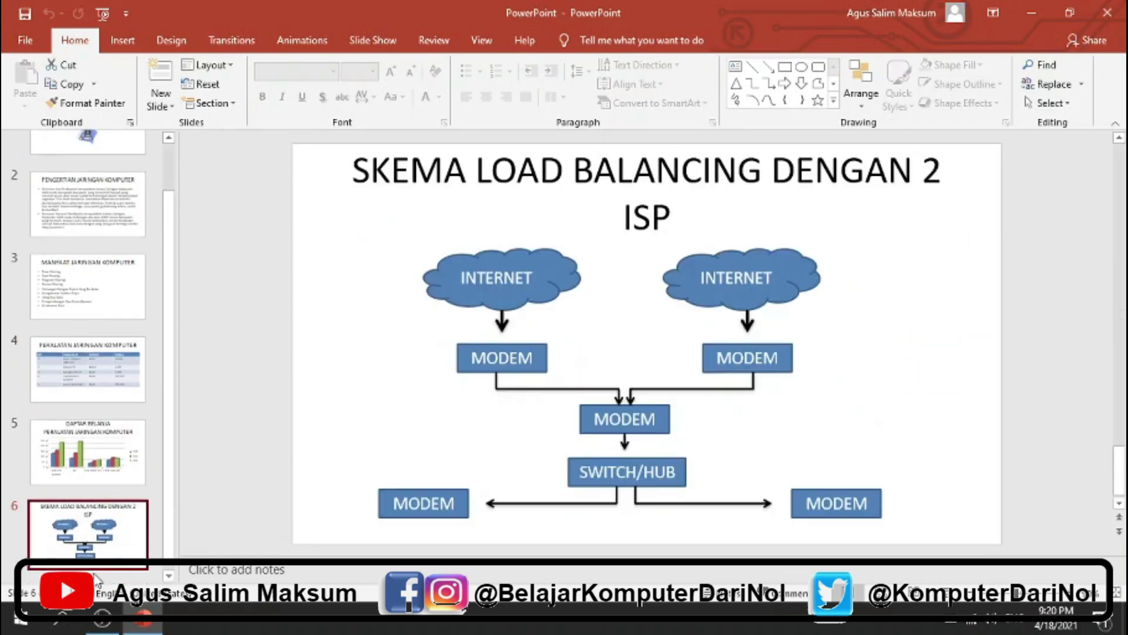
scroll(101, 538, "up", 2)
left_click(111, 201)
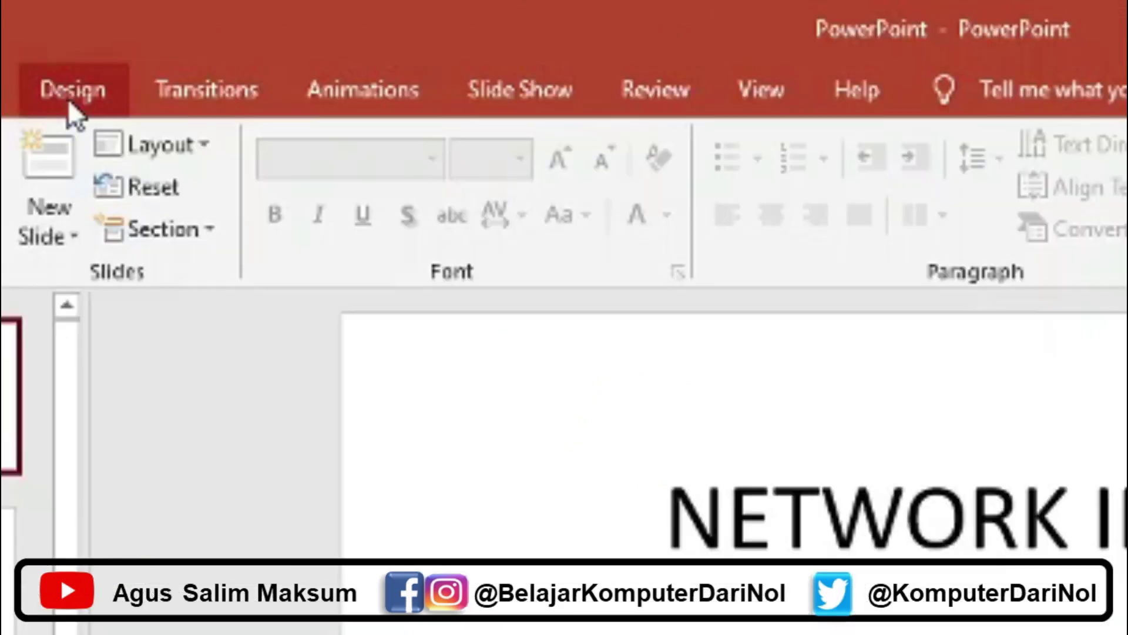
Step: Apply the Gallery theme from the Design tab's full themes list
left_click(171, 47)
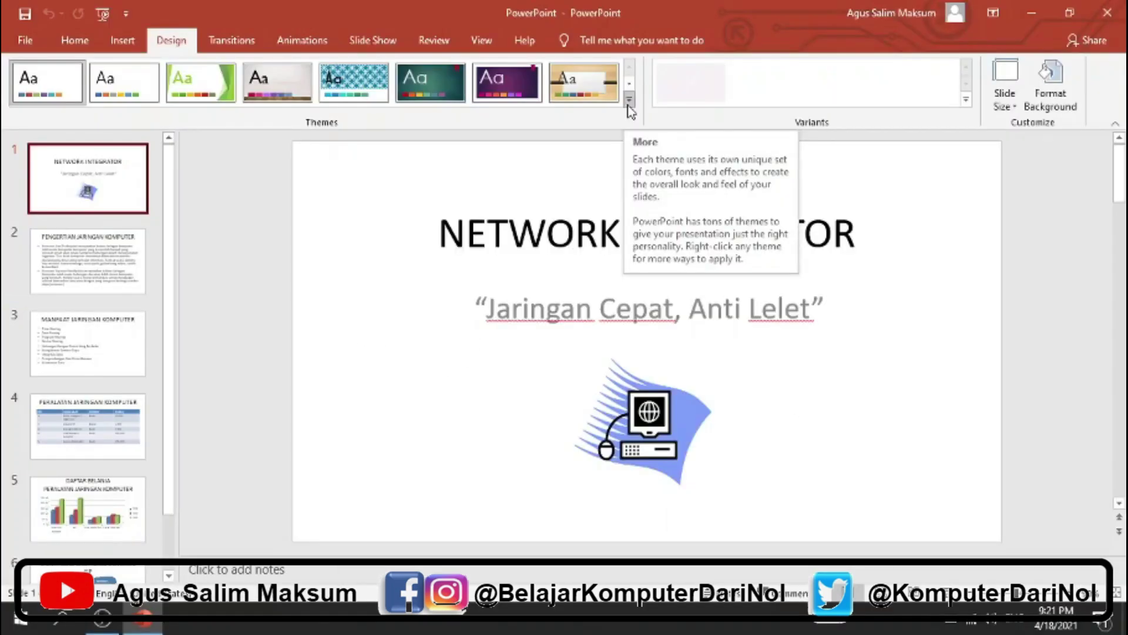
left_click(629, 99)
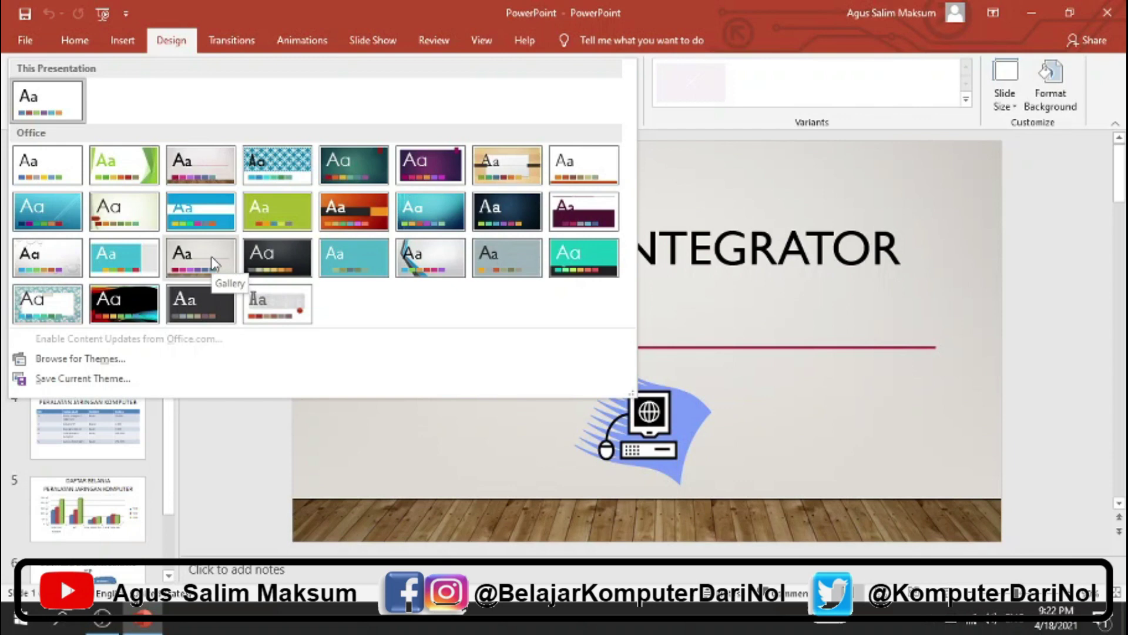
left_click(212, 263)
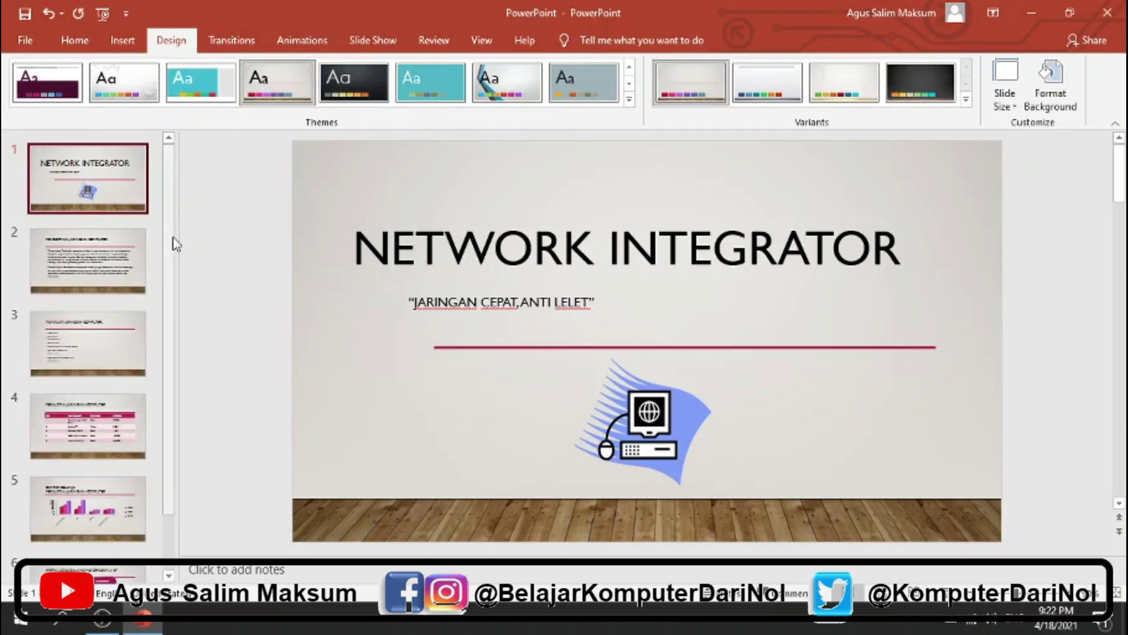
scroll(171, 242, "down", 1)
left_click(106, 269)
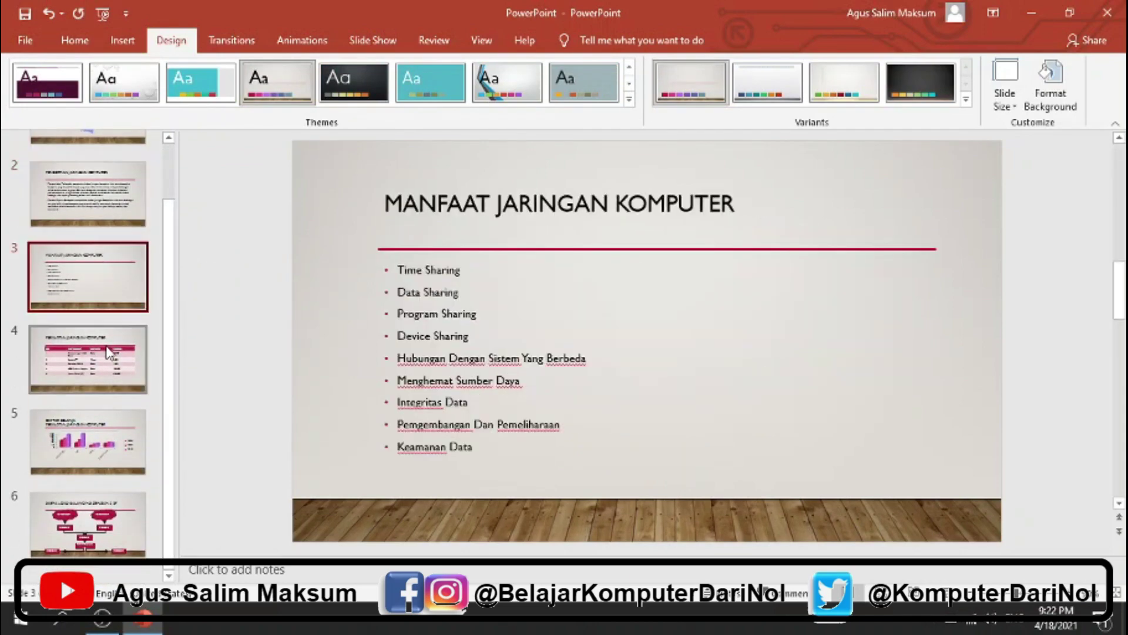
left_click(88, 358)
left_click(82, 441)
left_click(70, 533)
scroll(88, 352, "up", 2)
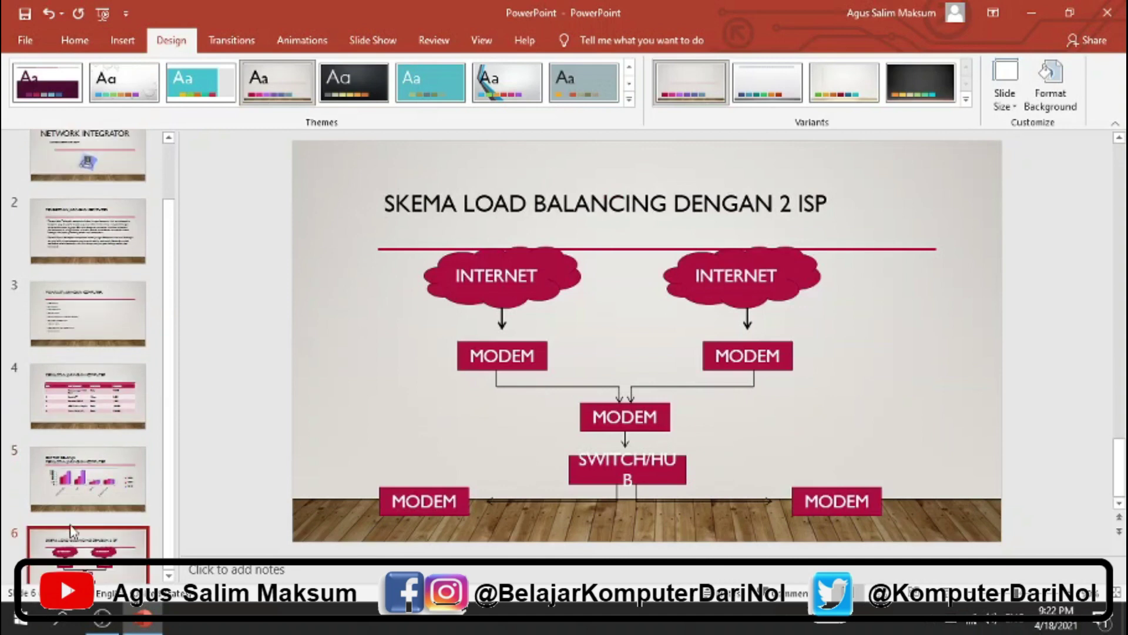
left_click(88, 176)
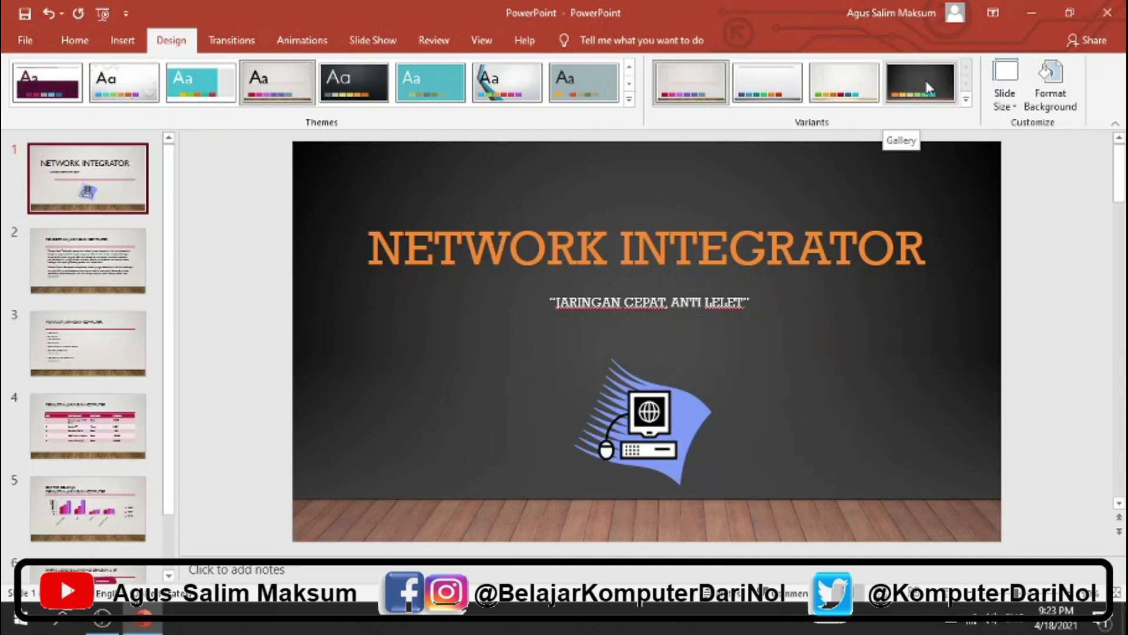
left_click(927, 87)
left_click(126, 262)
left_click(118, 323)
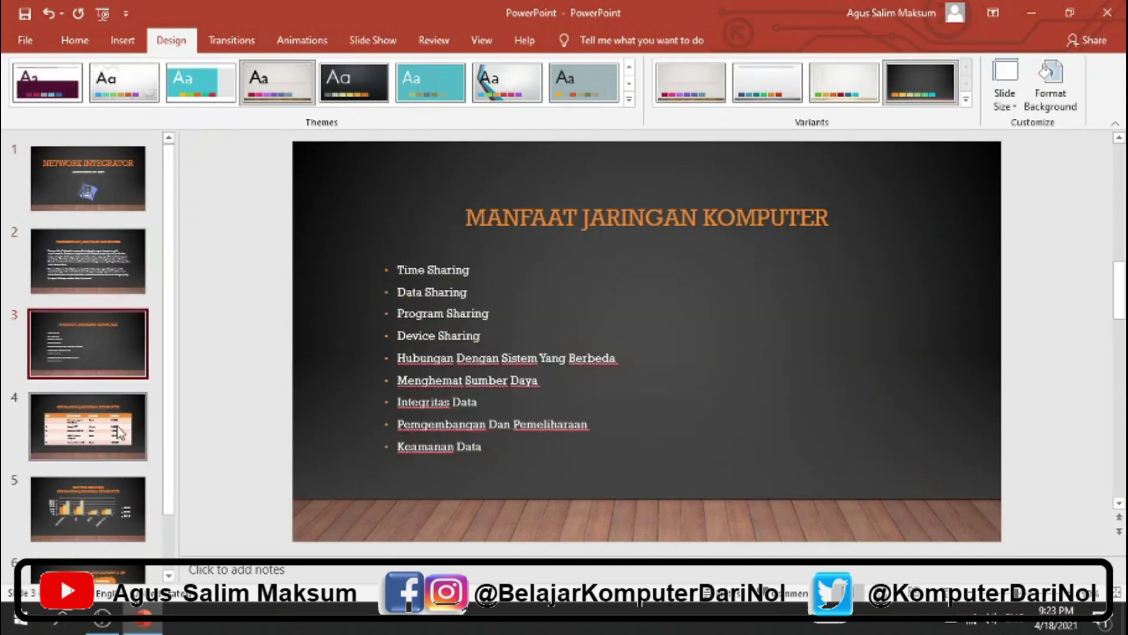
left_click(120, 434)
left_click(104, 189)
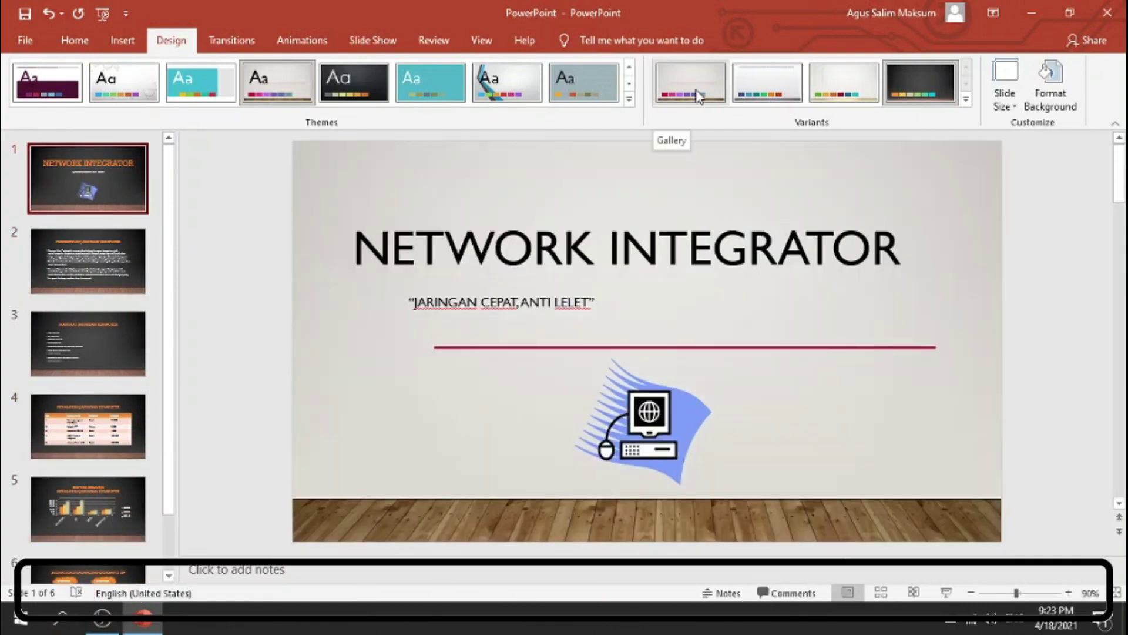
left_click(698, 96)
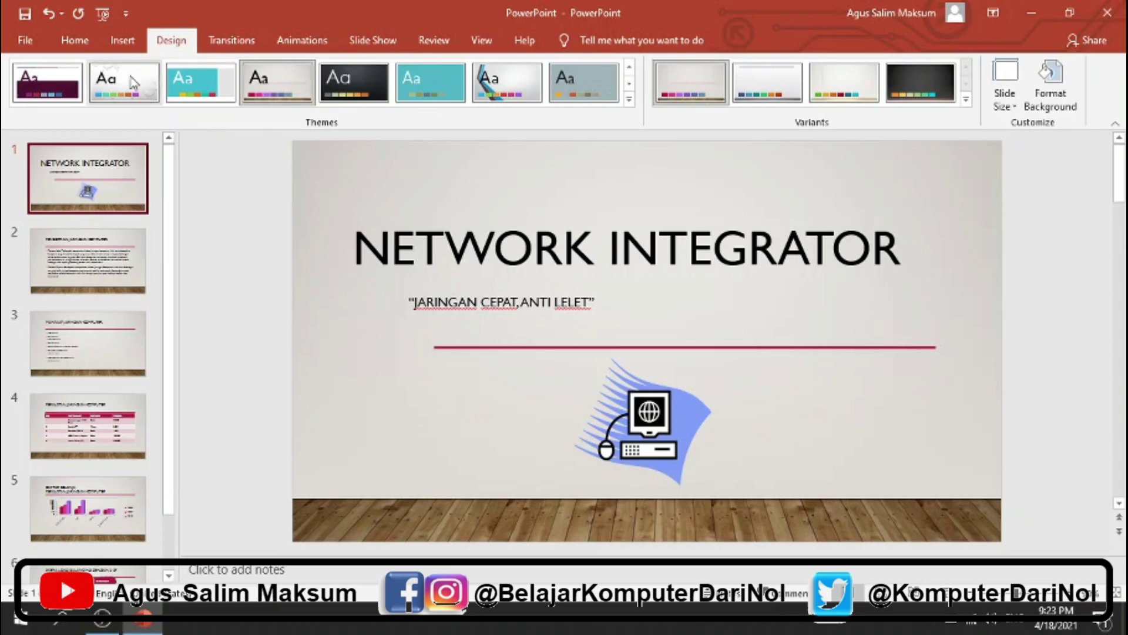
Step: On the Home tab, select all objects on the title slide with Ctrl+A
left_click(91, 44)
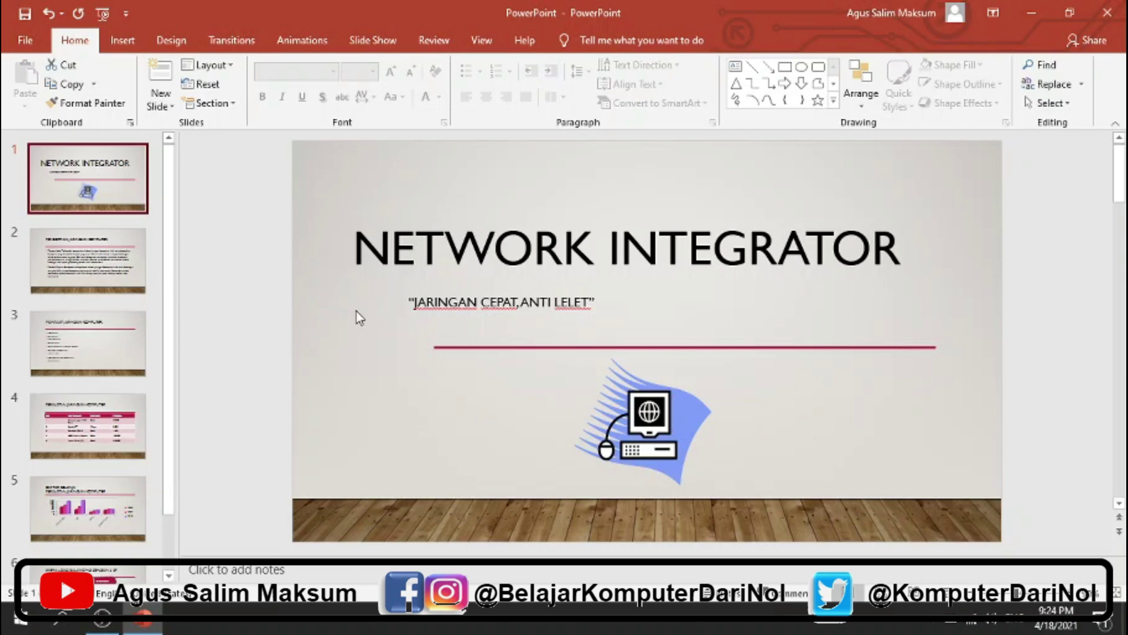
left_click(346, 328)
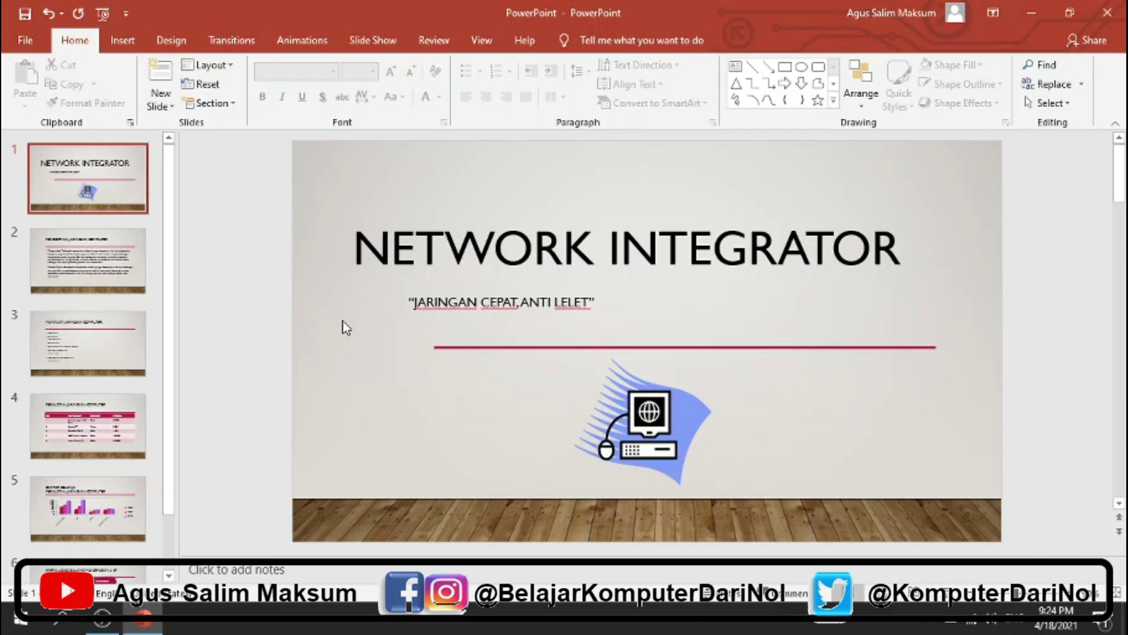
key("ctrl+a")
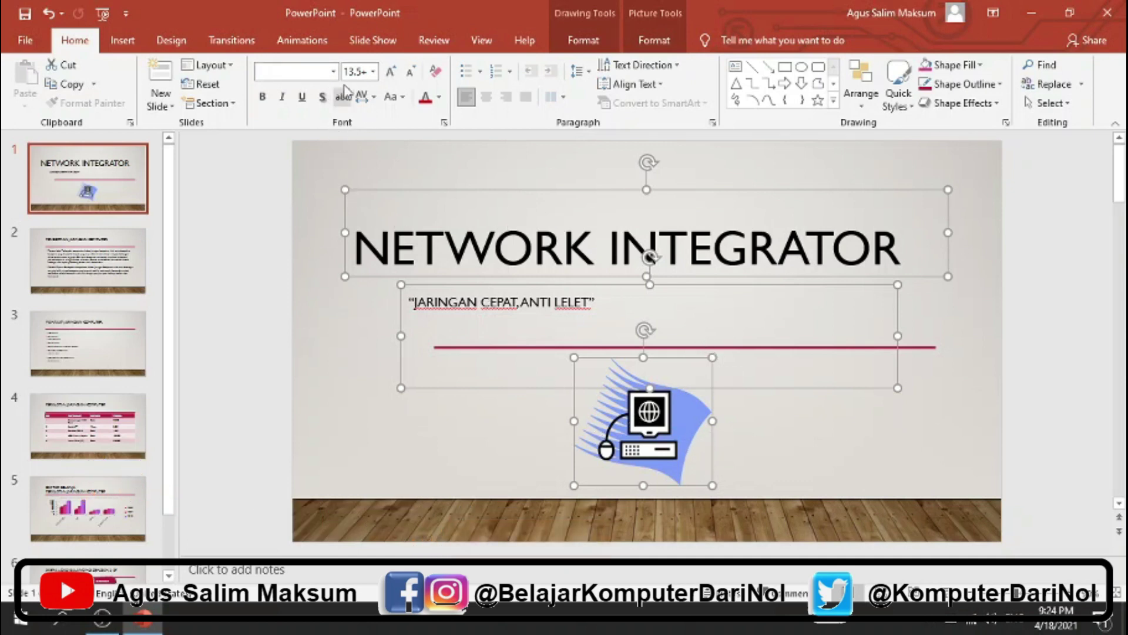
Step: Change the title slide's title and subtitle to the Caveat font and check the result
left_click(333, 72)
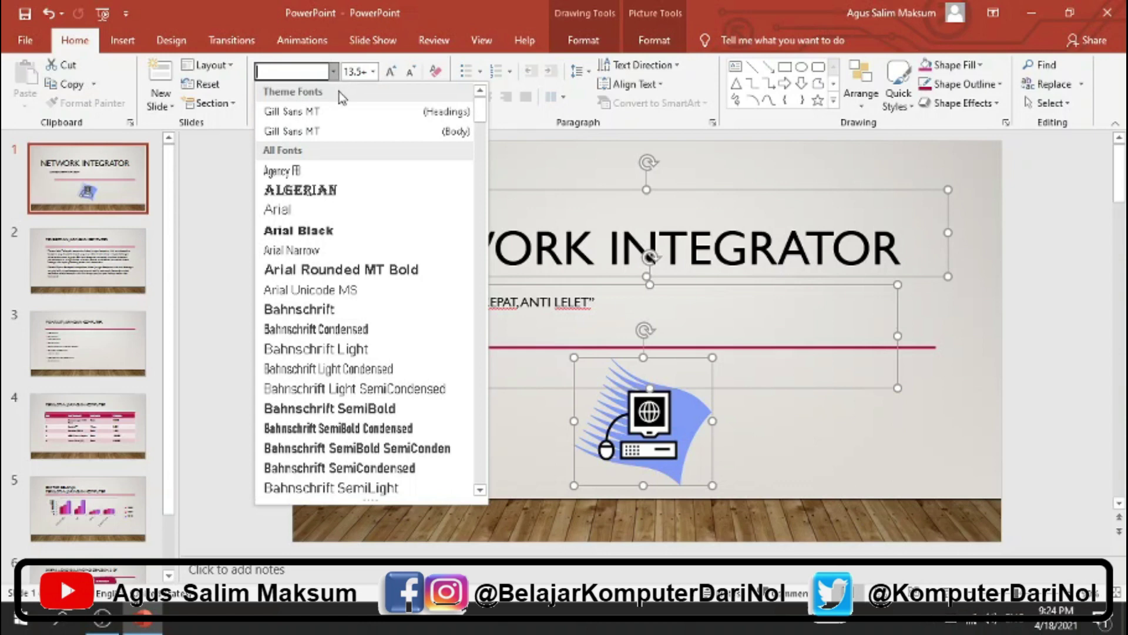
scroll(348, 284, "down", 5)
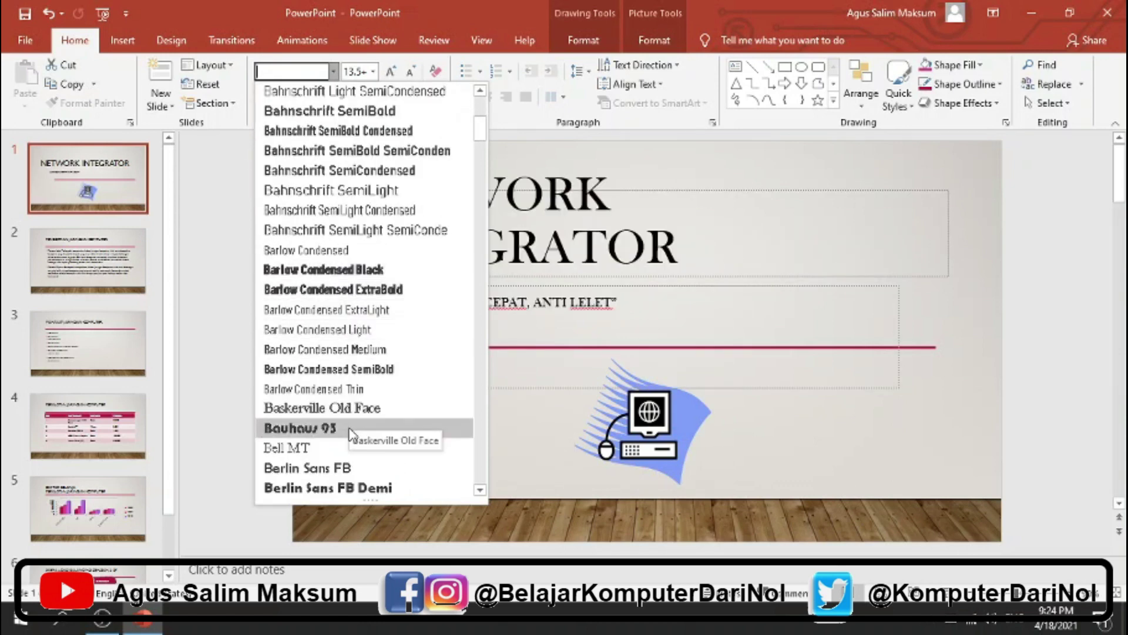
scroll(350, 435, "down", 2)
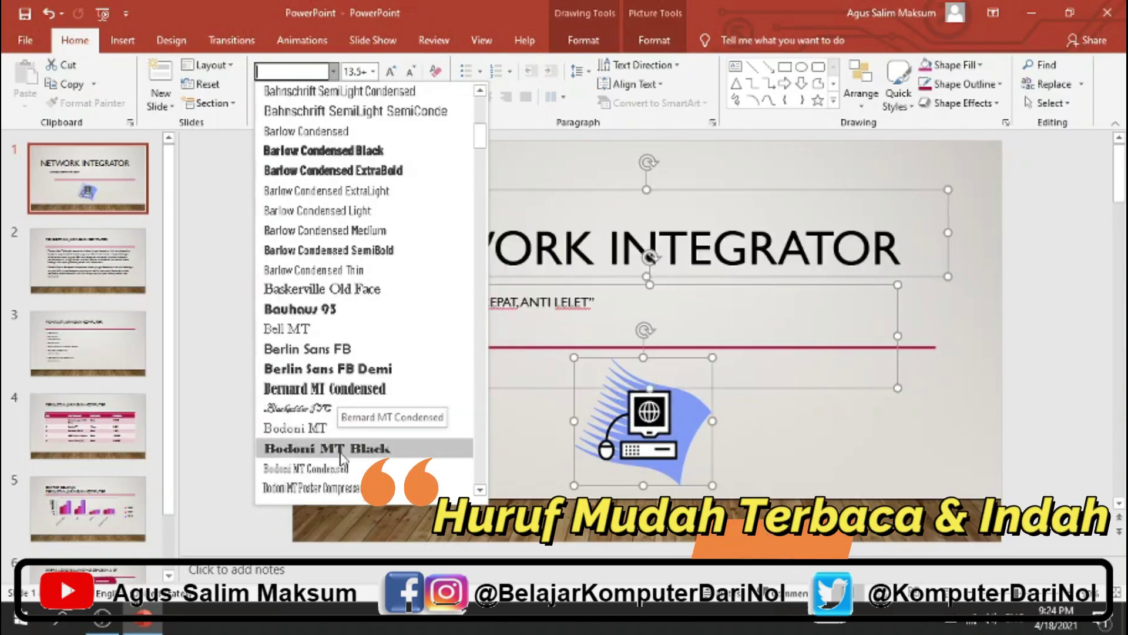
scroll(317, 435, "down", 6)
scroll(311, 417, "down", 1)
left_click(308, 412)
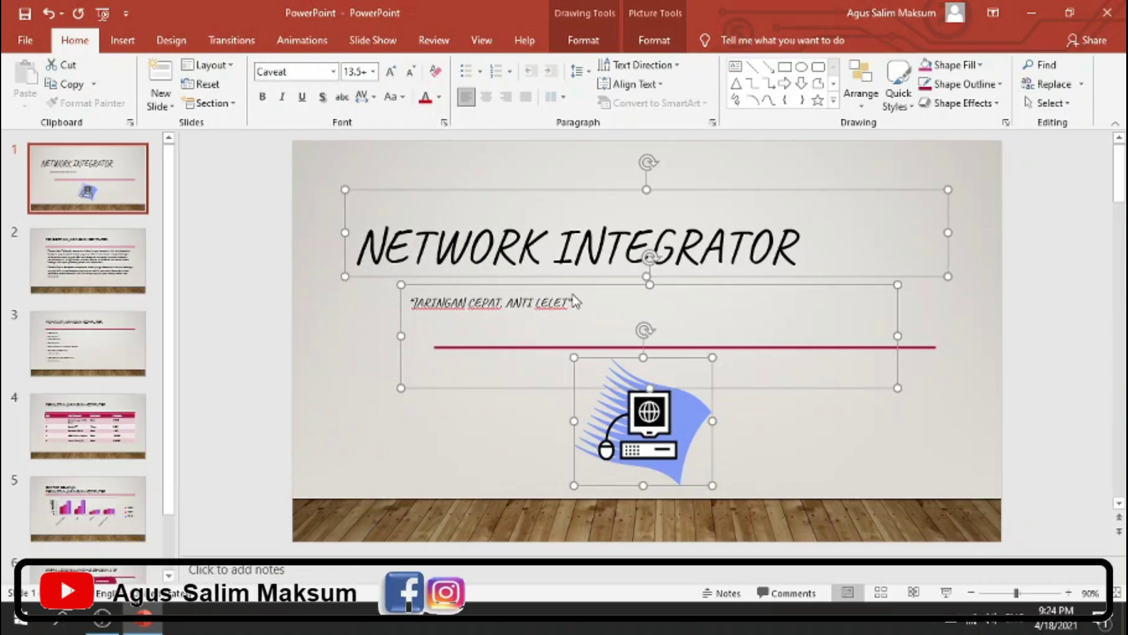
left_click(346, 336)
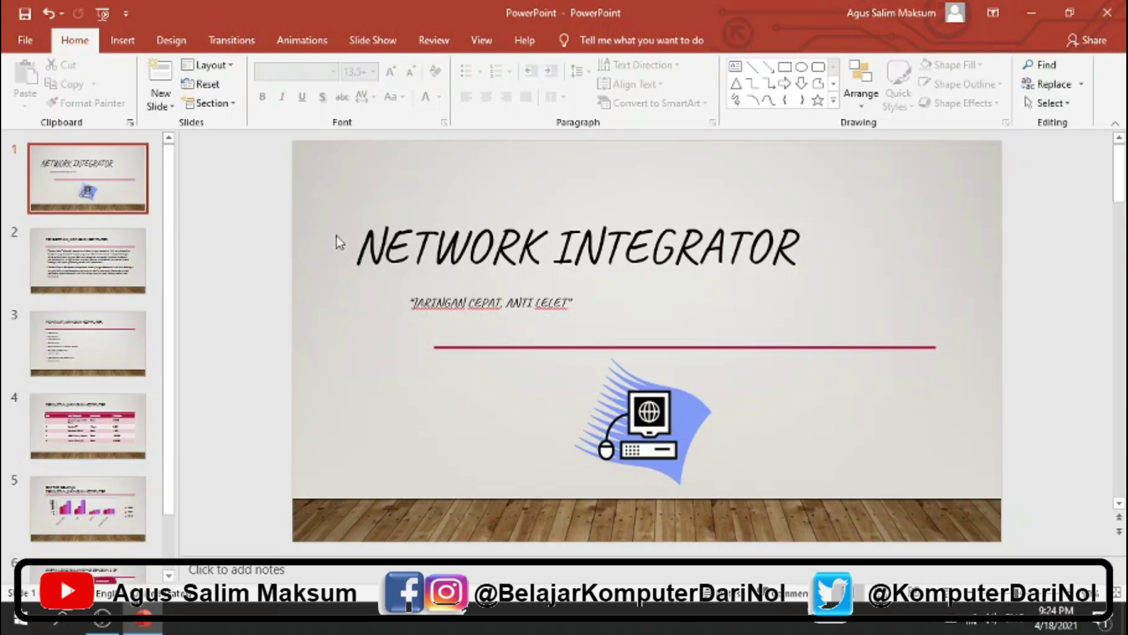
left_click(339, 266)
left_click(354, 312)
Step: Recolour all title-slide text to the dark navy blue theme colour
key("ctrl+a")
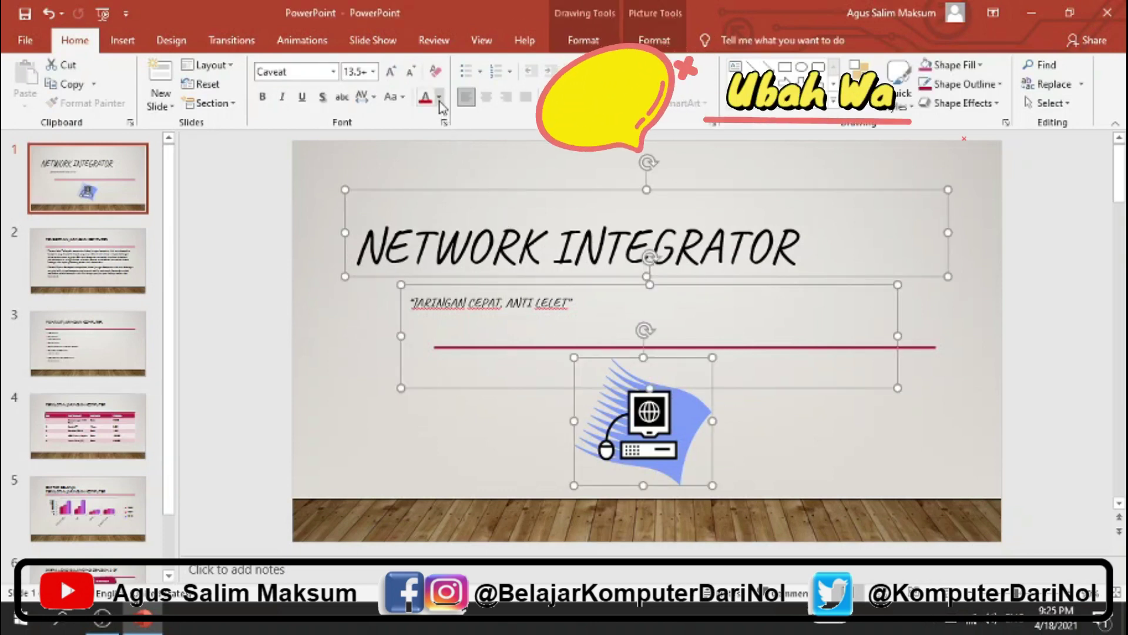
left_click(440, 98)
left_click(440, 100)
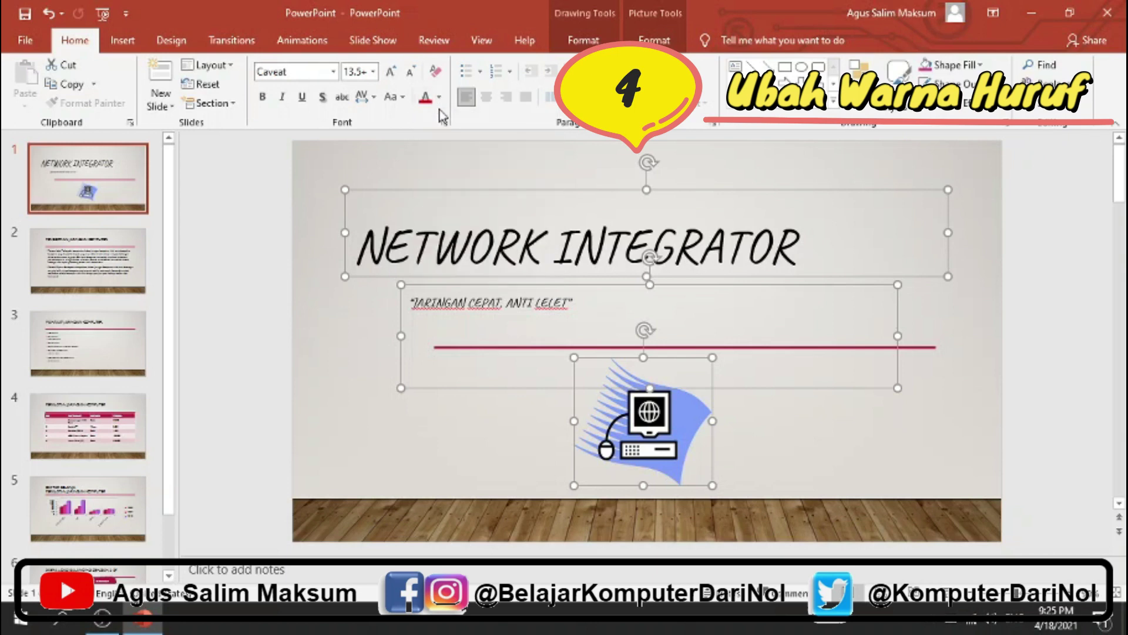
left_click(441, 106)
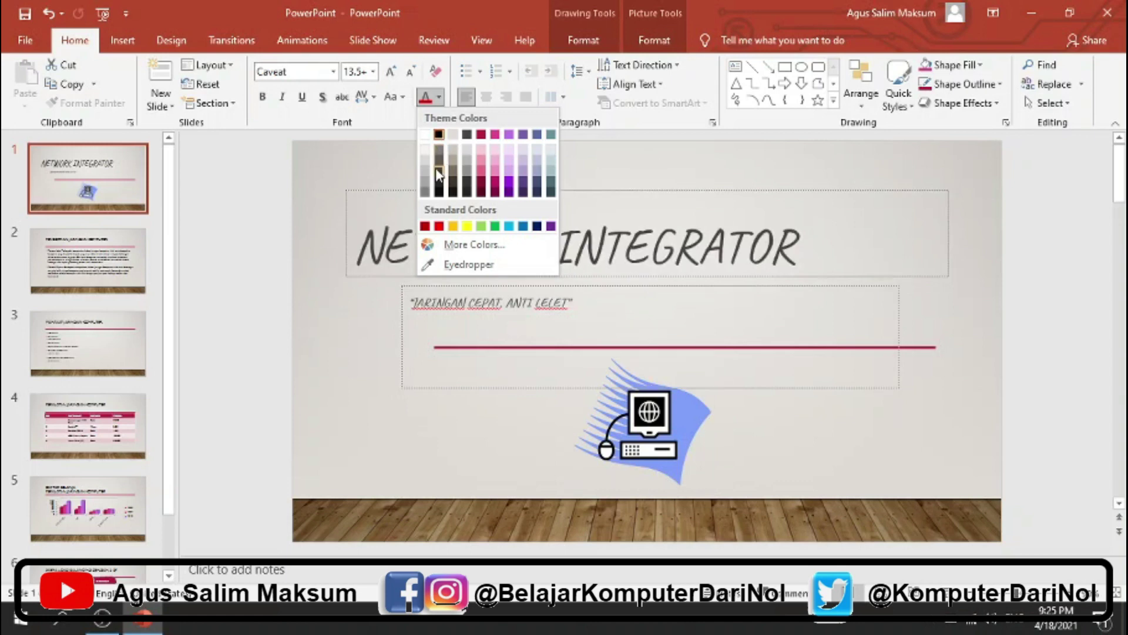
left_click(537, 225)
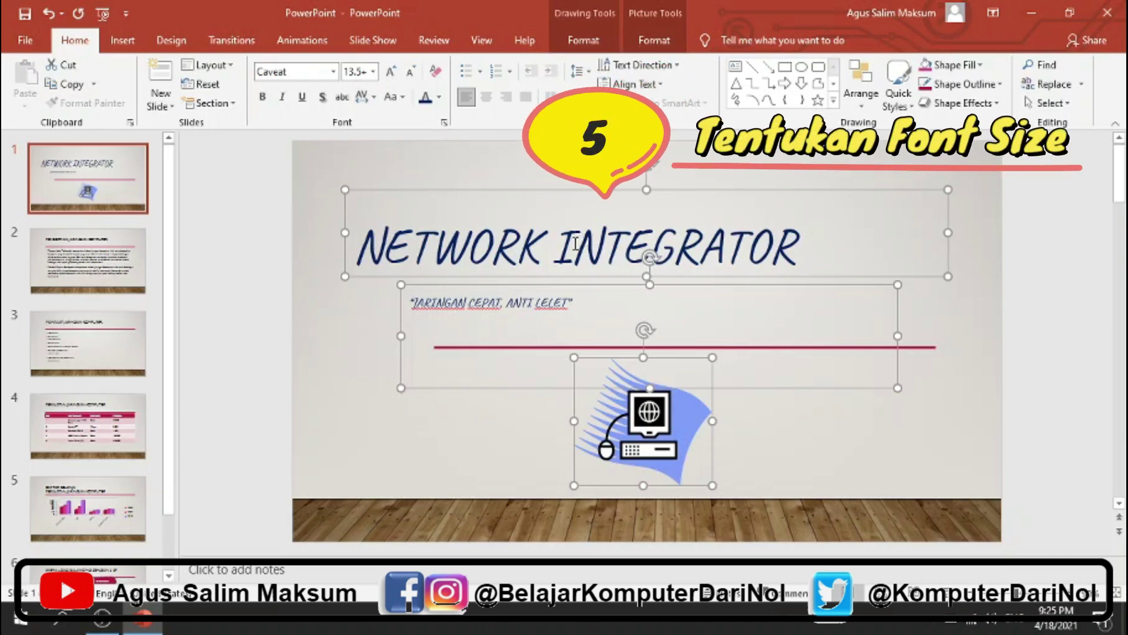
Step: Set the NETWORK INTEGRATOR title text to 44 pt
left_click(516, 238)
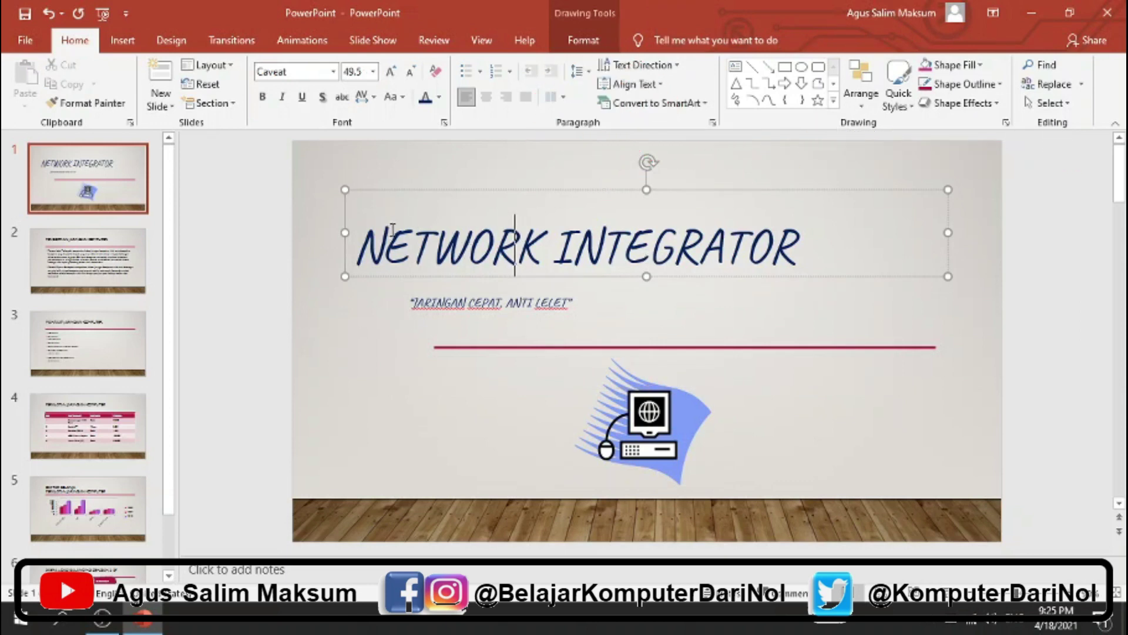
key("ctrl+a")
left_click(372, 71)
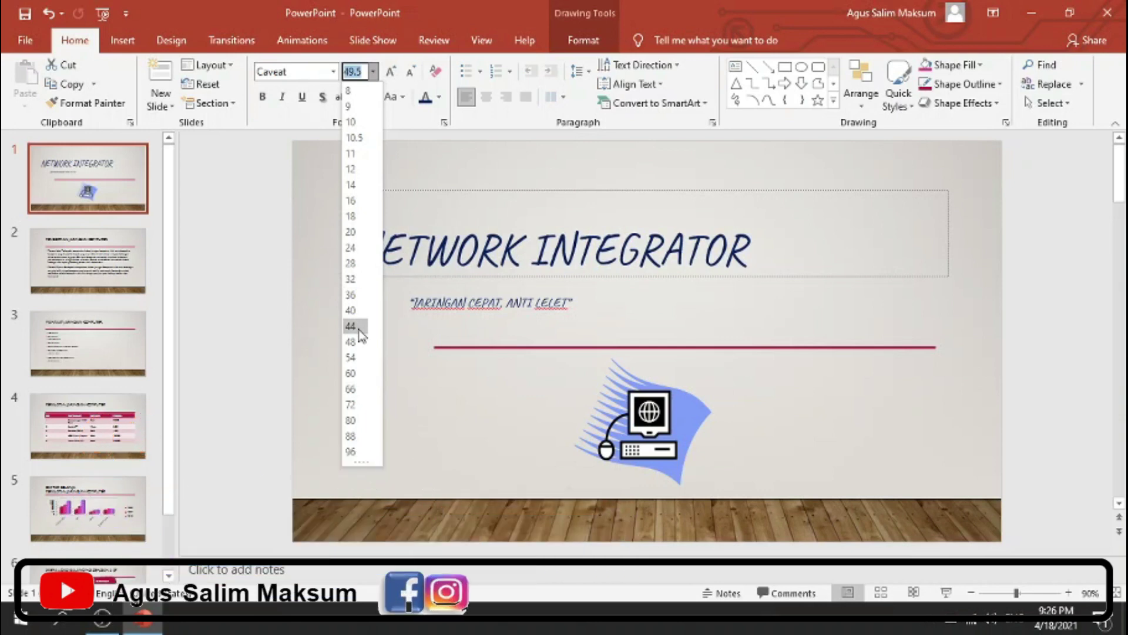
left_click(359, 329)
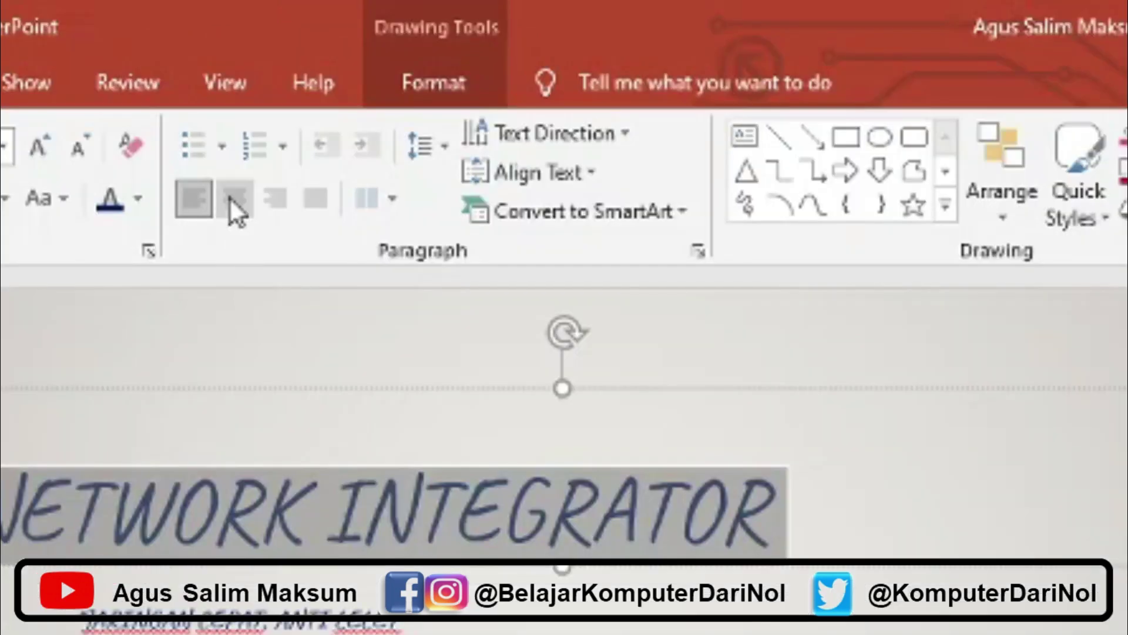
Step: Centre the slide 1 title horizontally and align it to the middle of its box
left_click(243, 199)
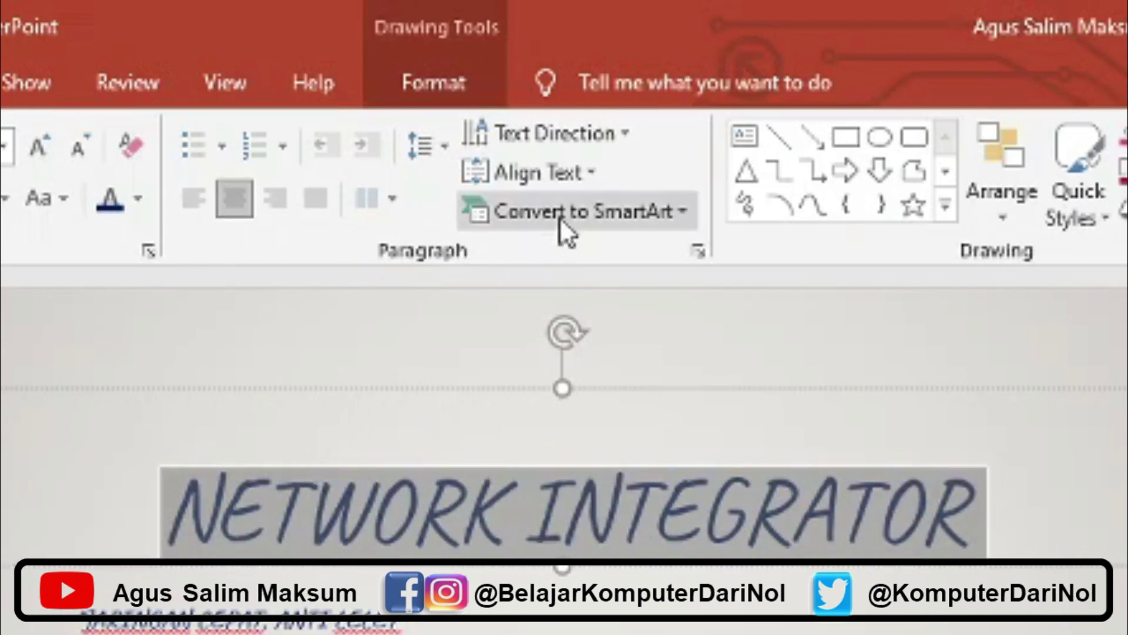
left_click(584, 174)
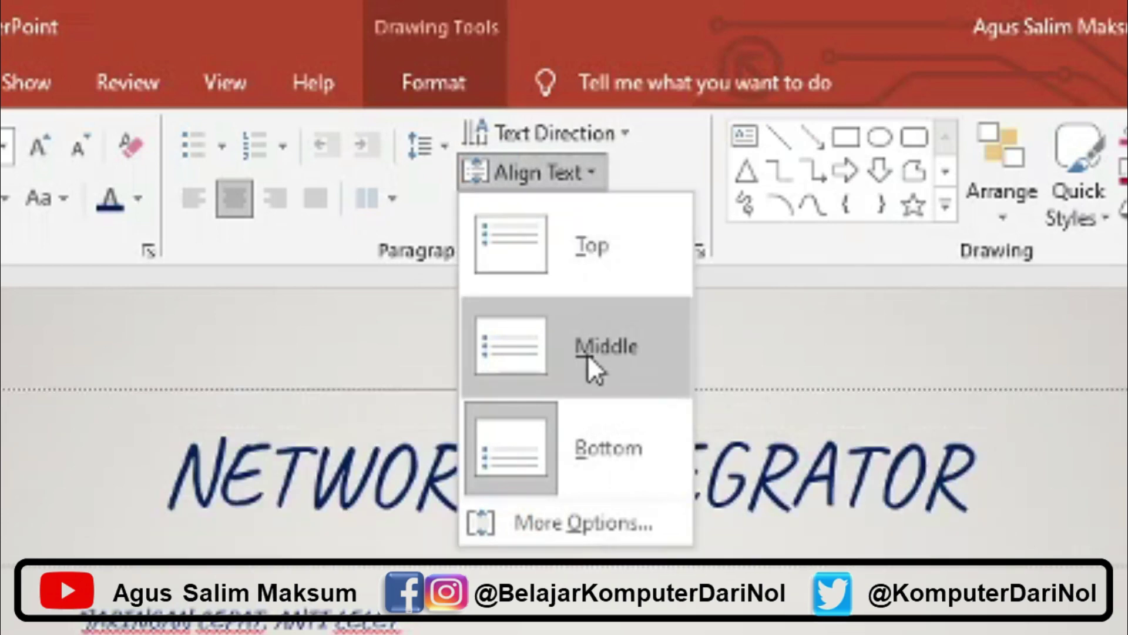
left_click(588, 353)
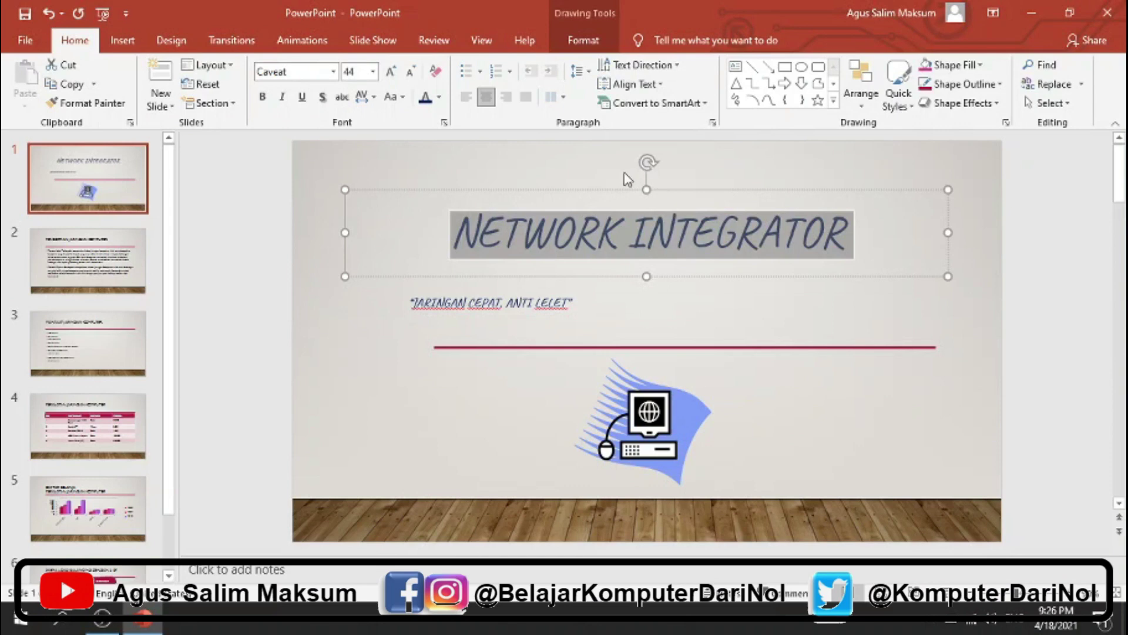
Step: Centre the JARINGAN CEPAT, ANTI LELET subtitle horizontally and middle-align it vertically
left_click(480, 300)
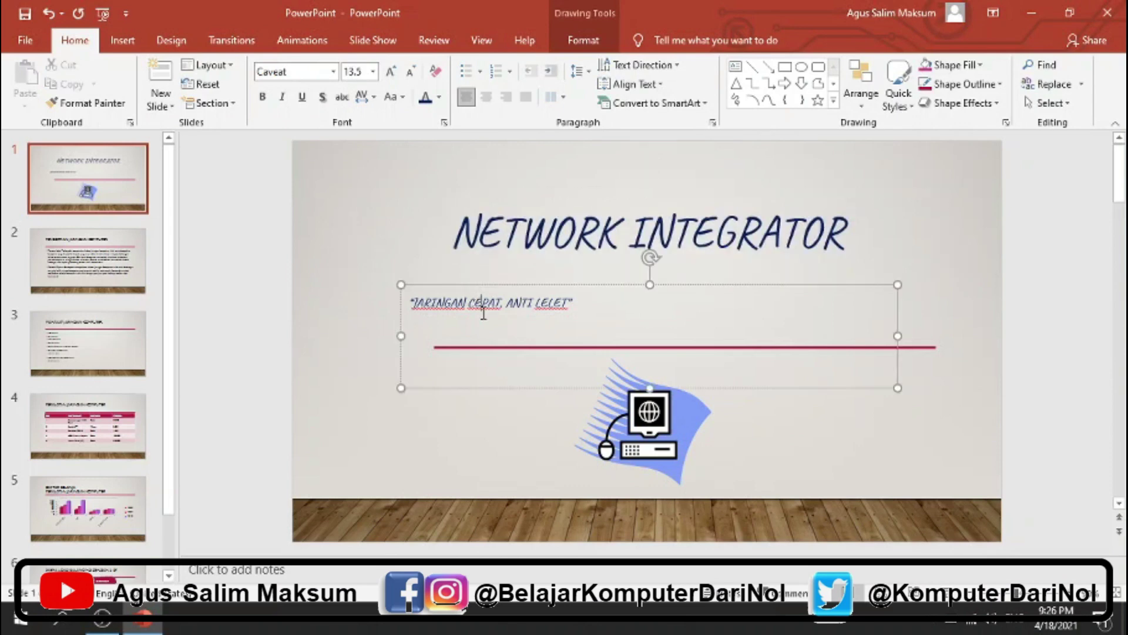
triple_click(483, 311)
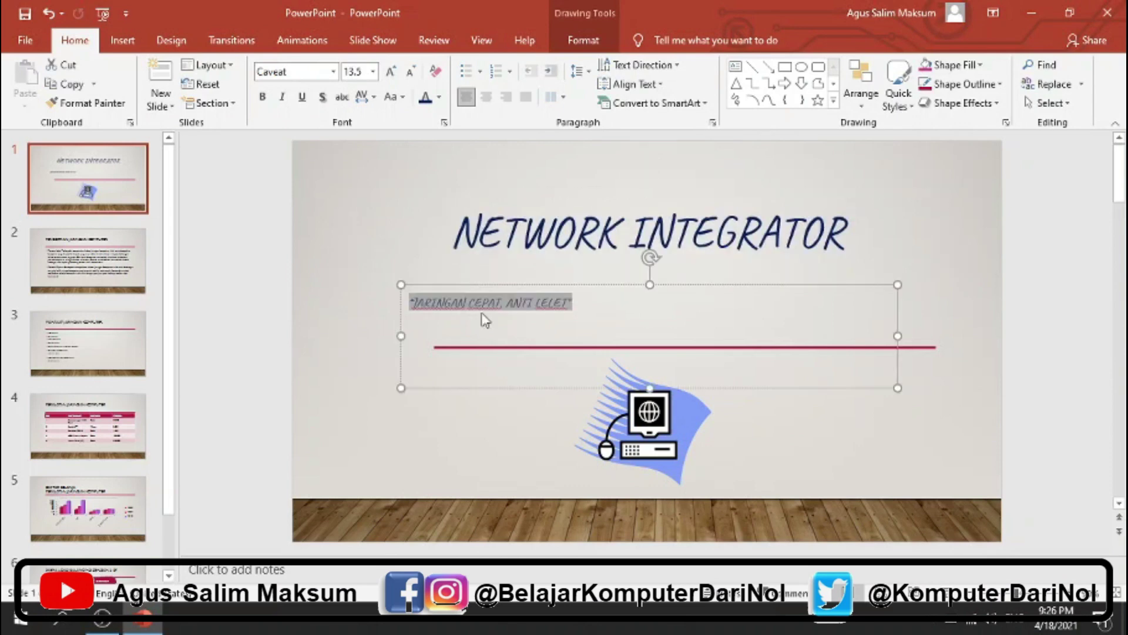
left_click(494, 98)
left_click(632, 85)
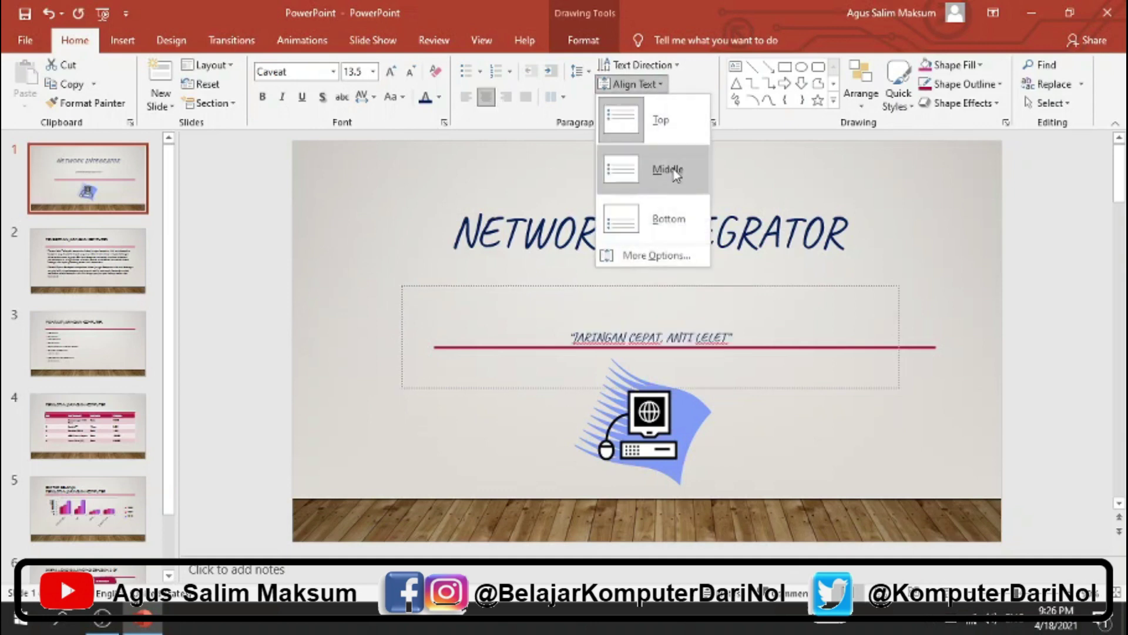
left_click(673, 170)
left_click(933, 235)
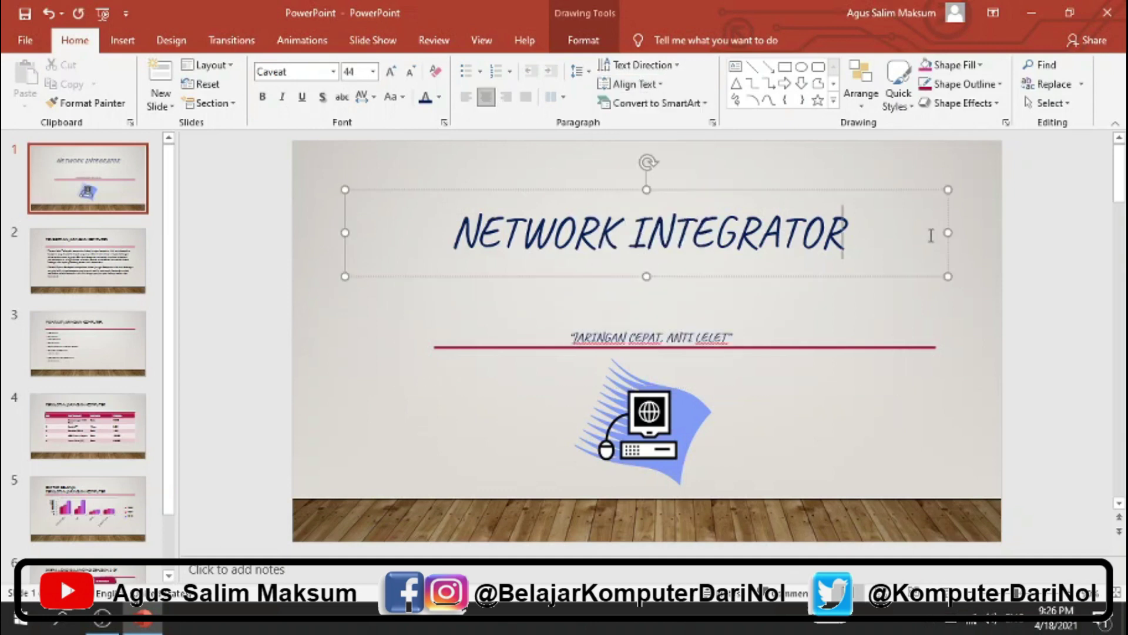
left_click(788, 241)
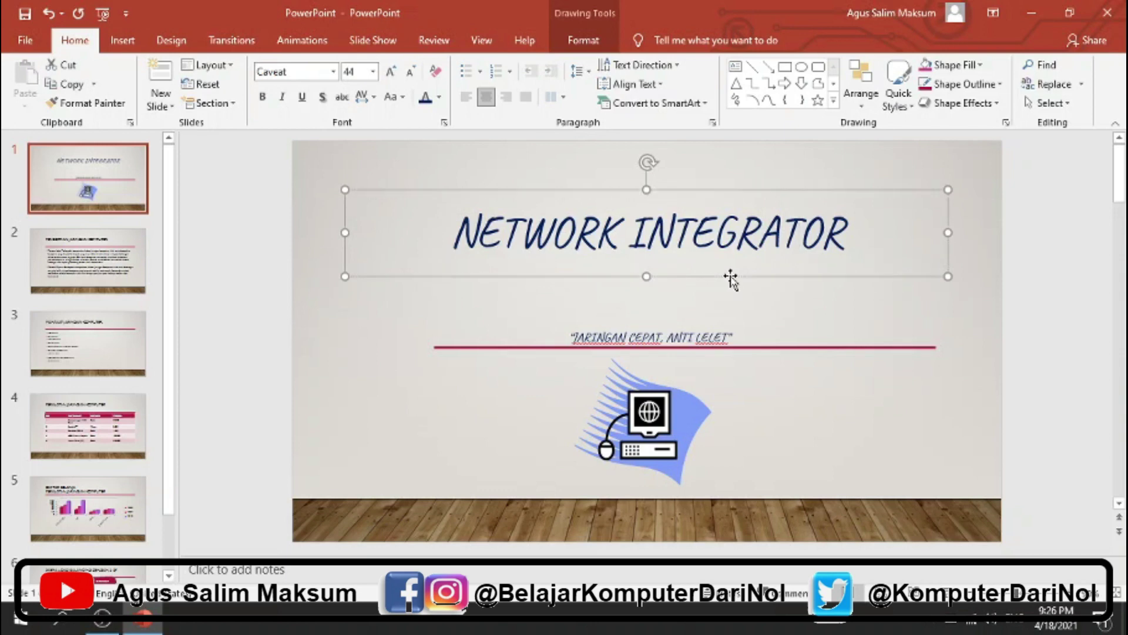
Step: Nudge the slide 1 title box into place with the arrow keys
key("Right")
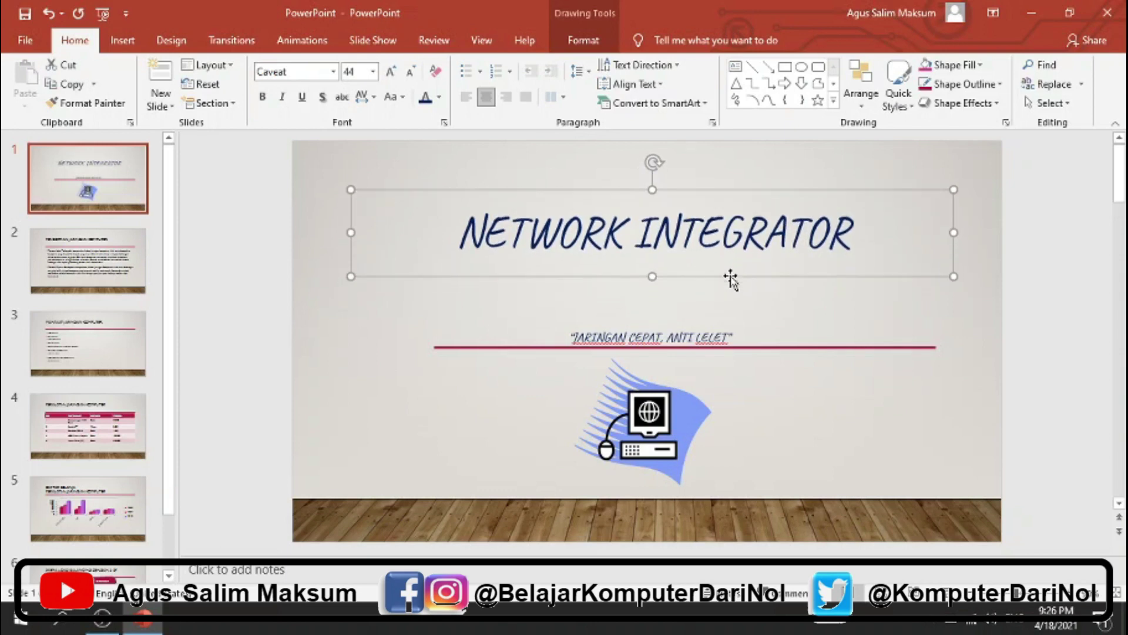
key("Up")
key("Up")
key("Left")
key("Down")
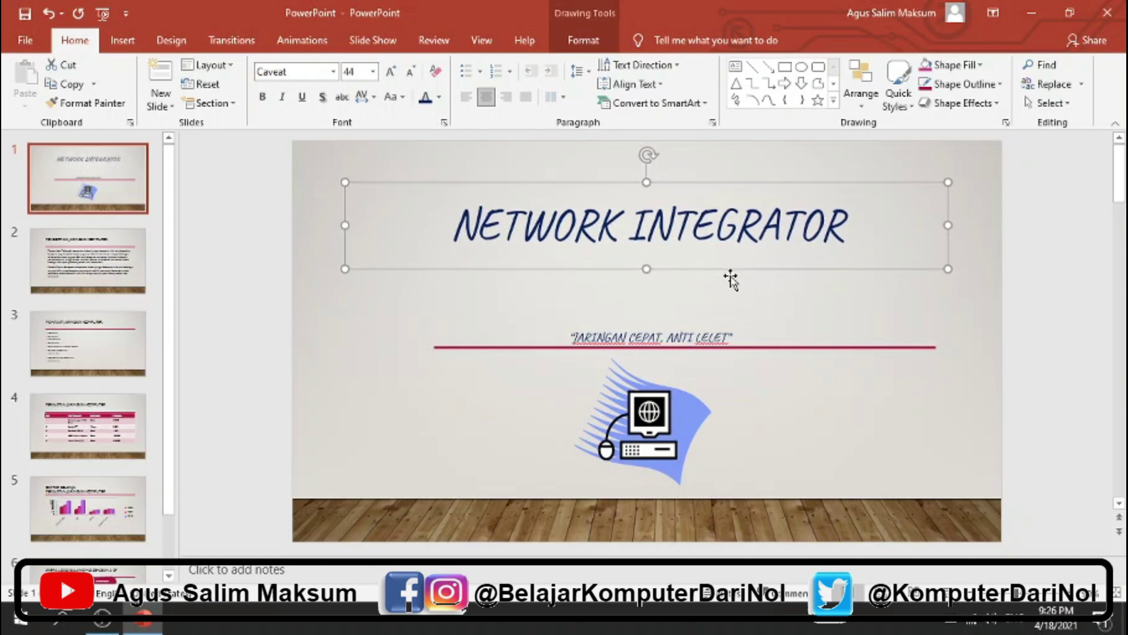
Step: Set the subtitle text to 18 pt
left_click(705, 328)
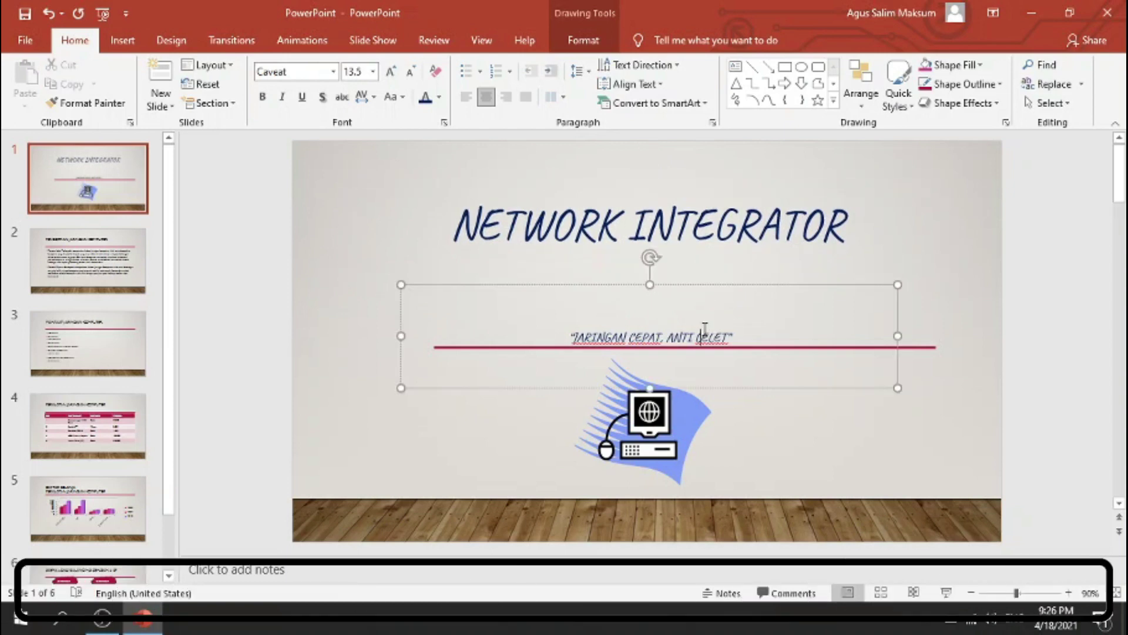
key("ctrl+a")
left_click(372, 72)
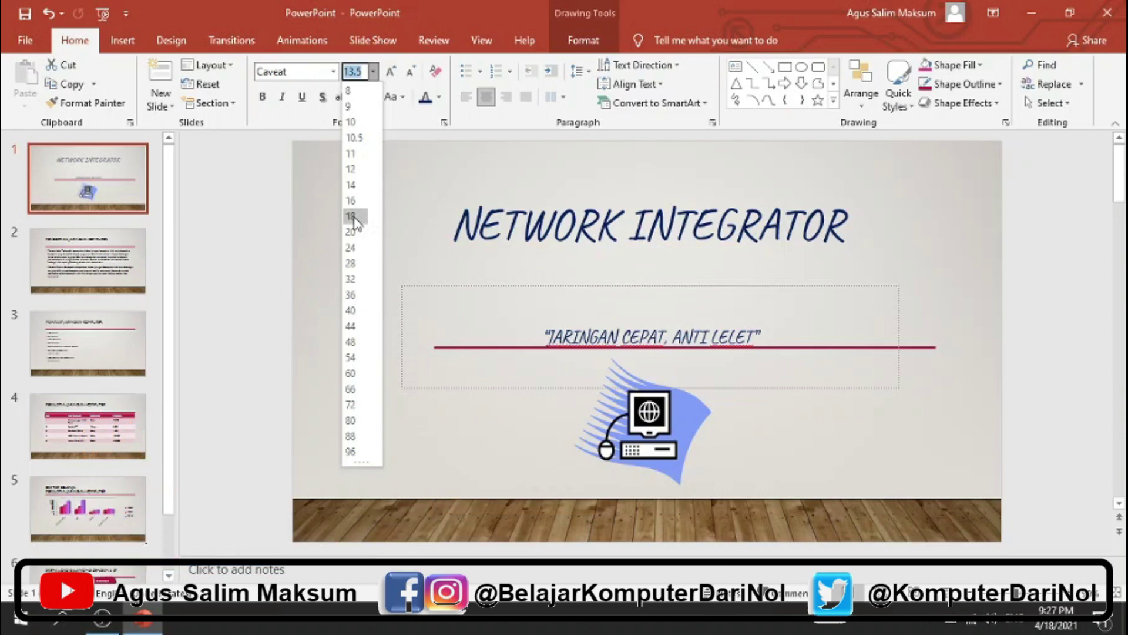
left_click(353, 216)
left_click(376, 410)
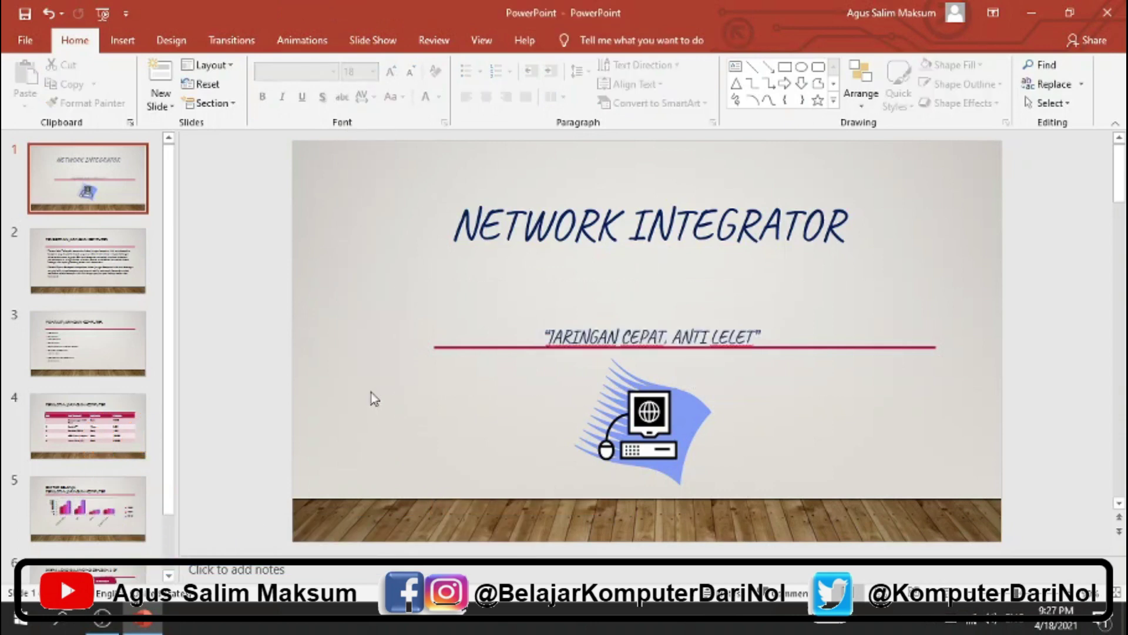
Step: On slide 2, set all placeholder text to Caveat and the title to 40 pt
left_click(103, 274)
left_click(322, 206)
key("ctrl+a")
left_click(333, 72)
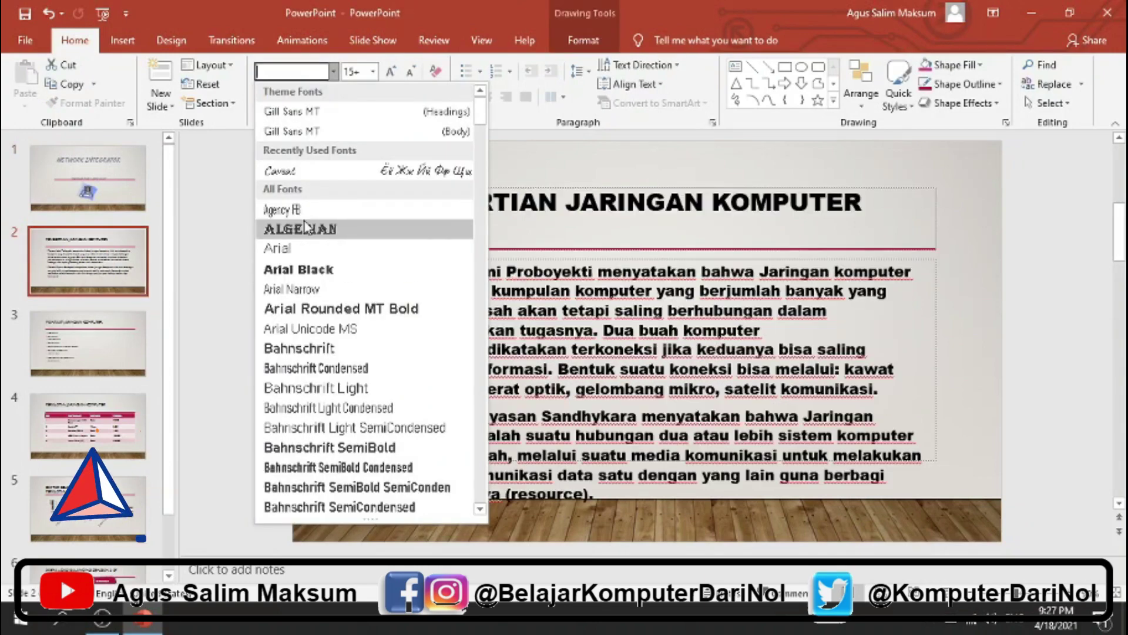
left_click(329, 169)
triple_click(432, 205)
left_click(372, 72)
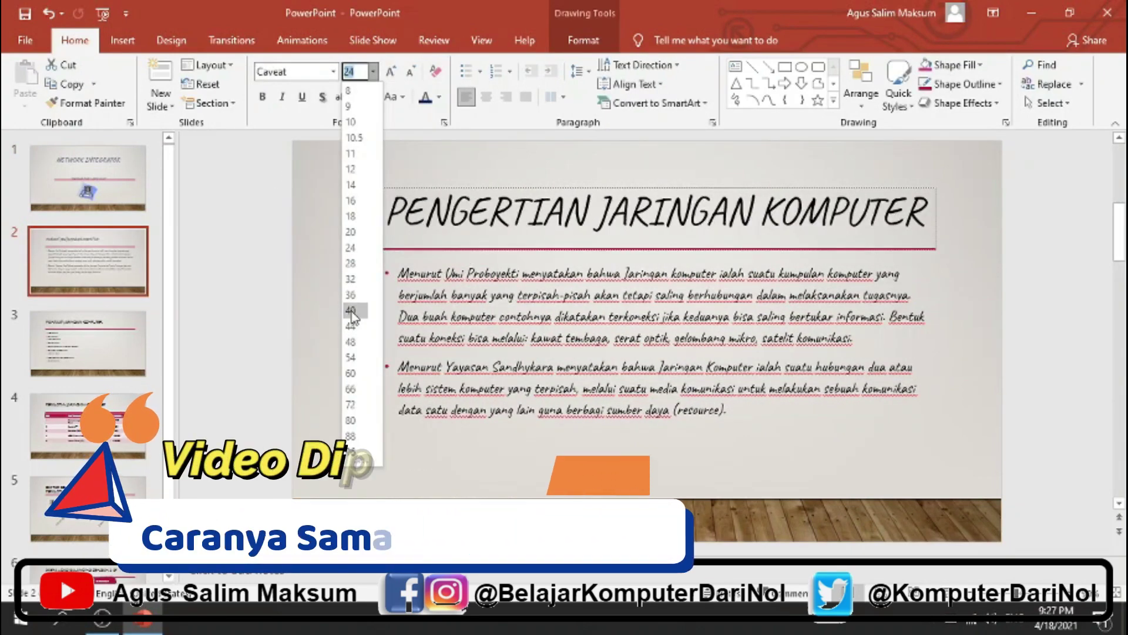
left_click(353, 347)
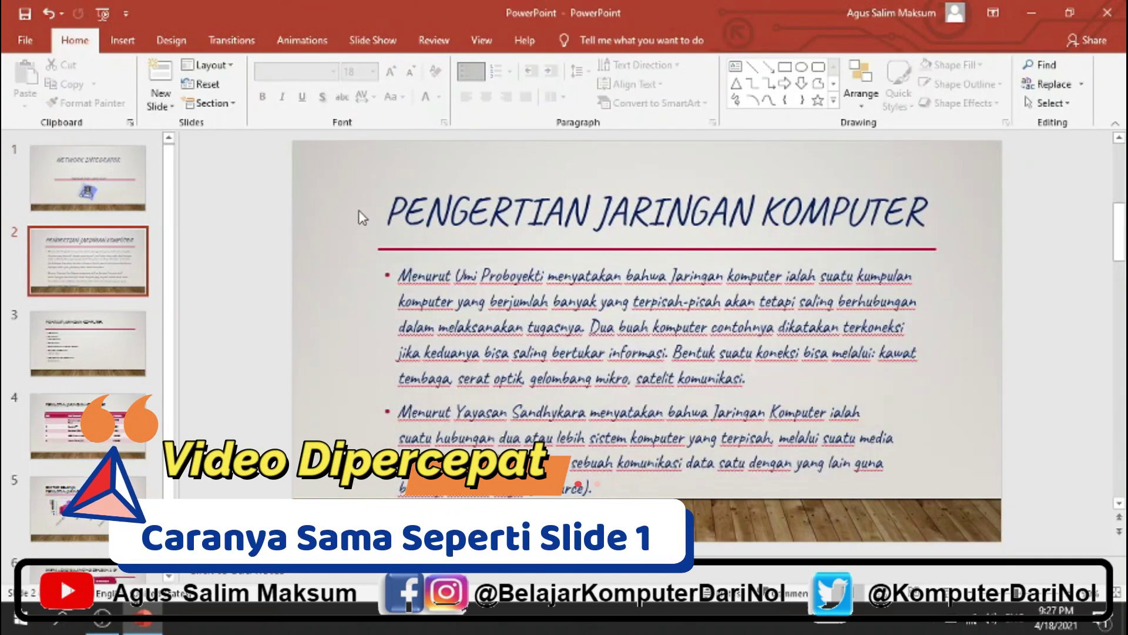
left_click(88, 344)
Step: On slide 3, set the placeholders to Caveat and begin resizing the title
left_click(331, 230)
key("ctrl+a")
left_click(334, 72)
left_click(329, 169)
left_click(373, 71)
Step: Set slide 3's list text to 14 pt and make the list box taller
left_click(353, 309)
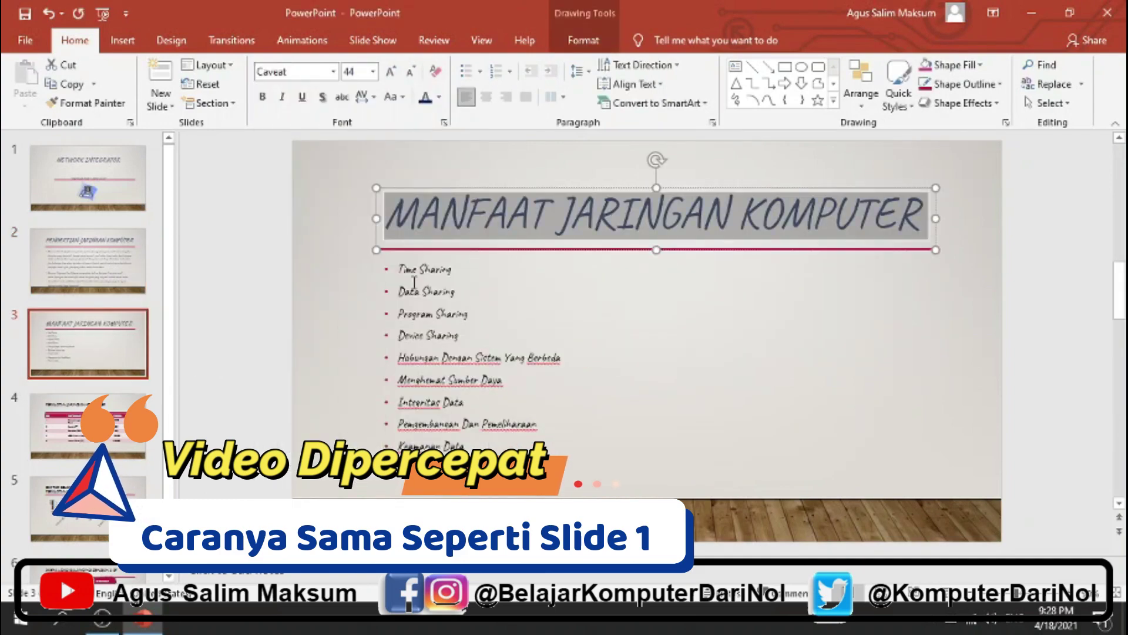
left_click(373, 72)
left_click(351, 184)
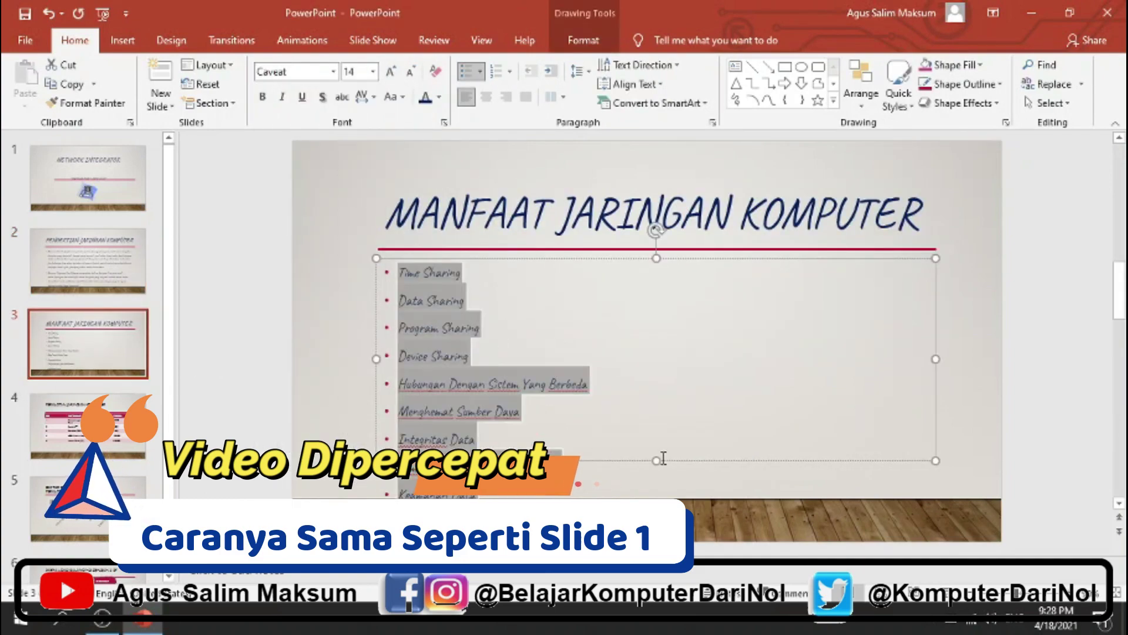
left_click_drag(657, 460, 656, 497)
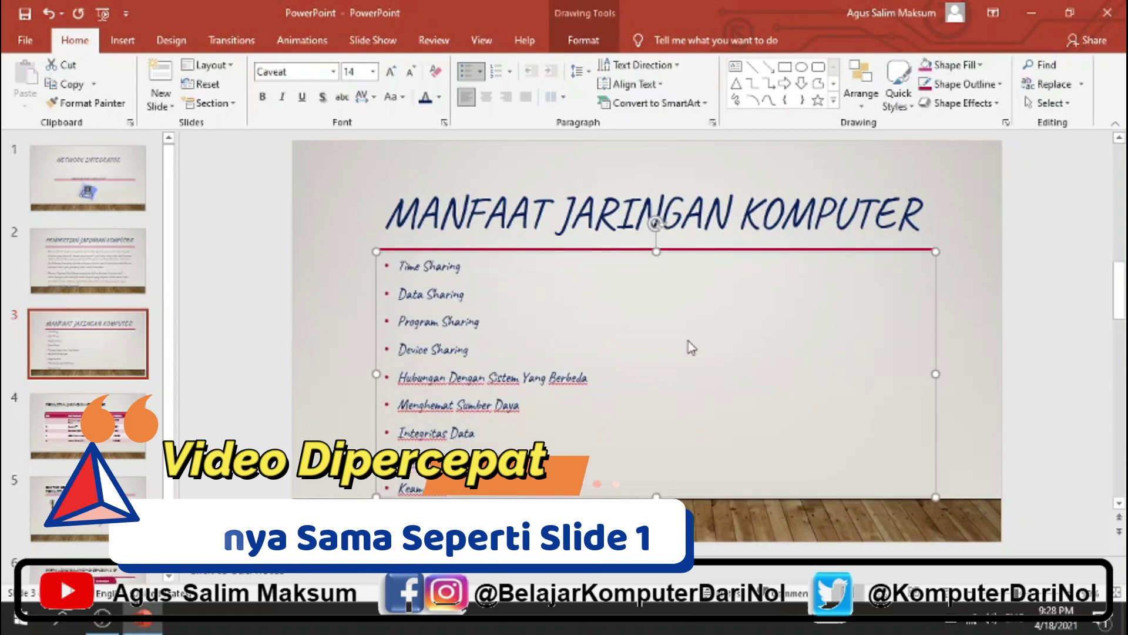
Step: Set slide 4's title to 36 pt and centre it
left_click(88, 426)
left_click_drag(385, 204, 698, 204)
left_click(372, 72)
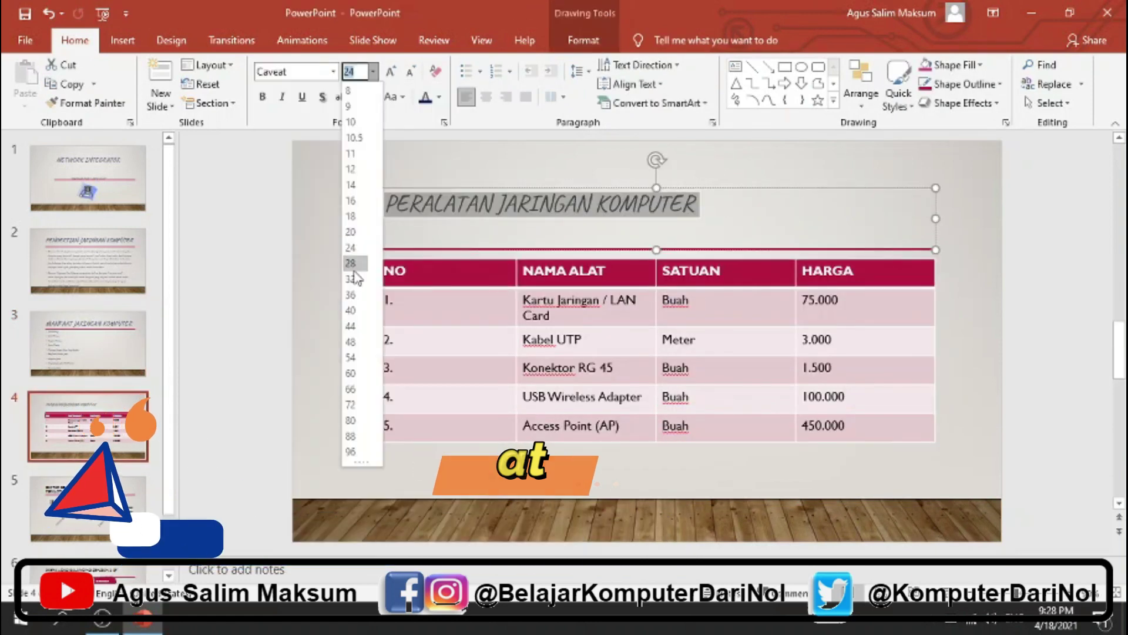
left_click(351, 295)
key("ctrl+e")
Step: Format the slide 4 table text as Caveat 18 pt and auto-fit the NO column
left_click(434, 282)
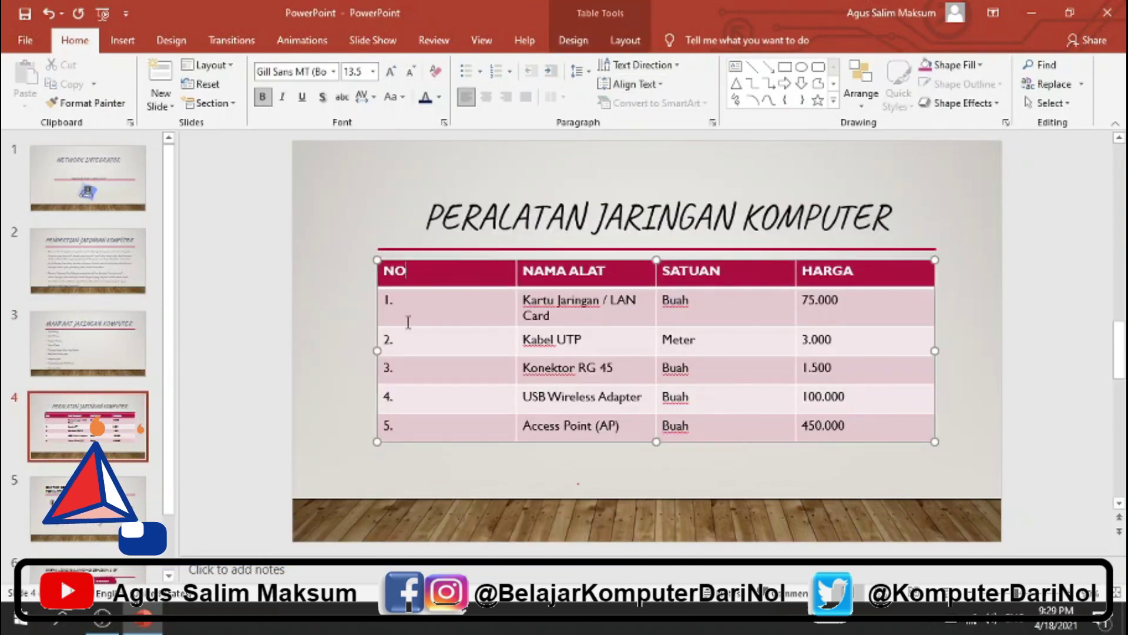
key("ctrl+a")
left_click(333, 71)
left_click(277, 168)
left_click(372, 72)
left_click(352, 218)
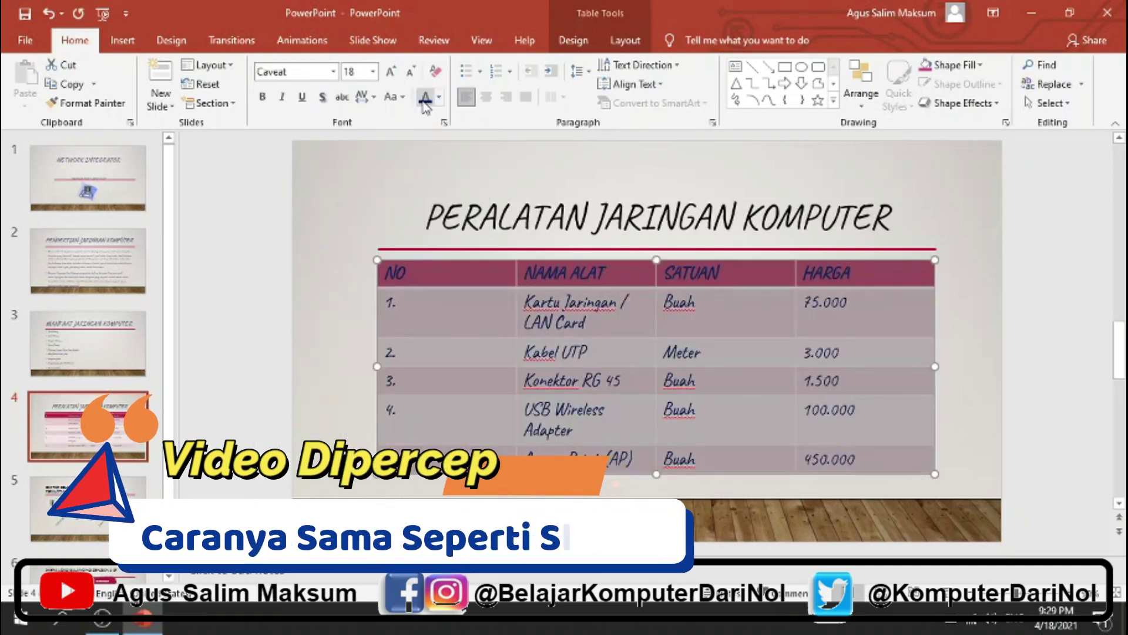
left_click(503, 297)
double_click(503, 297)
Step: Centre all the table text and move the table lower on the slide
left_click_drag(852, 418, 721, 380)
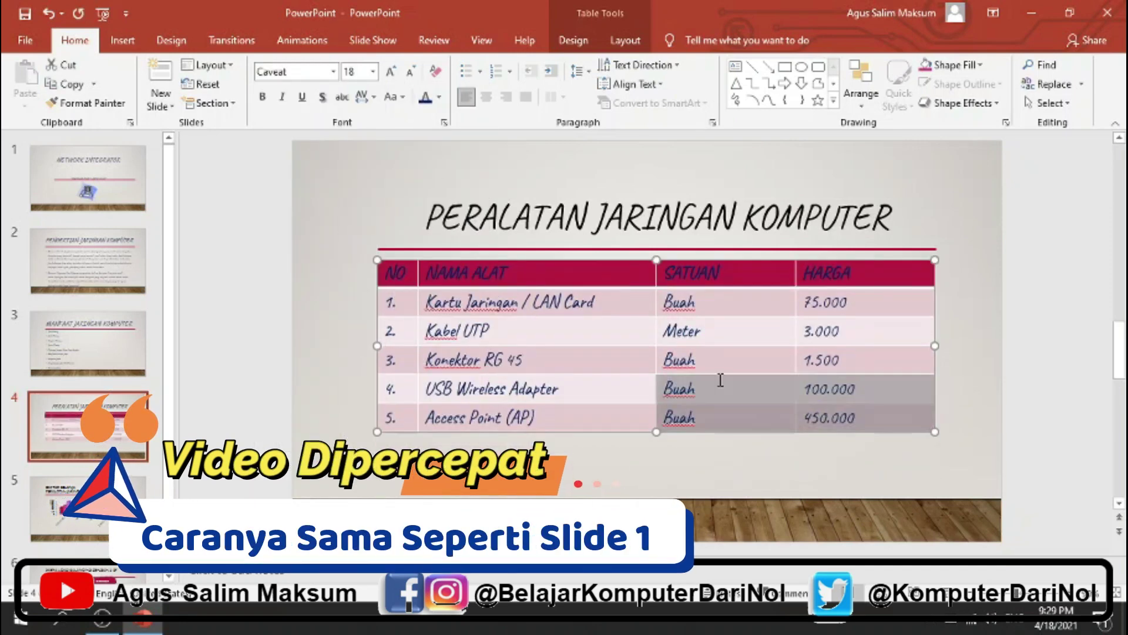
key("ctrl+a")
key("ctrl+e")
left_click_drag(907, 260, 907, 292)
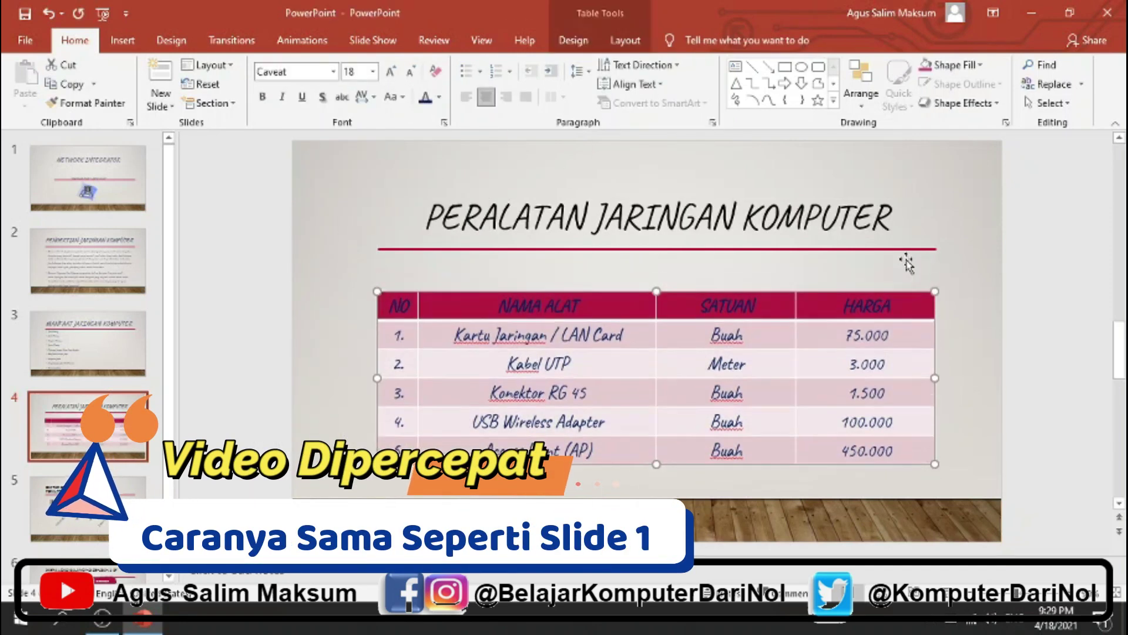
Step: Select all of slide 5's chart title text
scroll(343, 277, "down", 1)
left_click(659, 205)
key("ctrl+a")
Step: Set the two-line slide 5 title in Caveat and right-align it
left_click(486, 96)
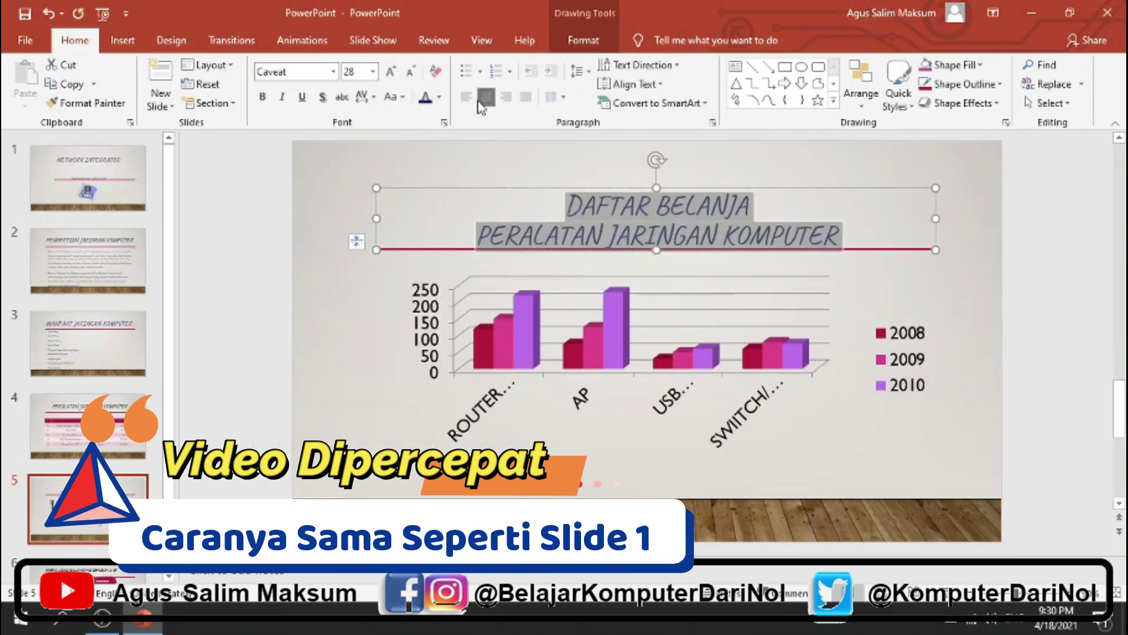
left_click(506, 97)
left_click(345, 282)
Step: Set the chart's axis labels, category names and legend in Caveat, then show chart design options
left_click(506, 261)
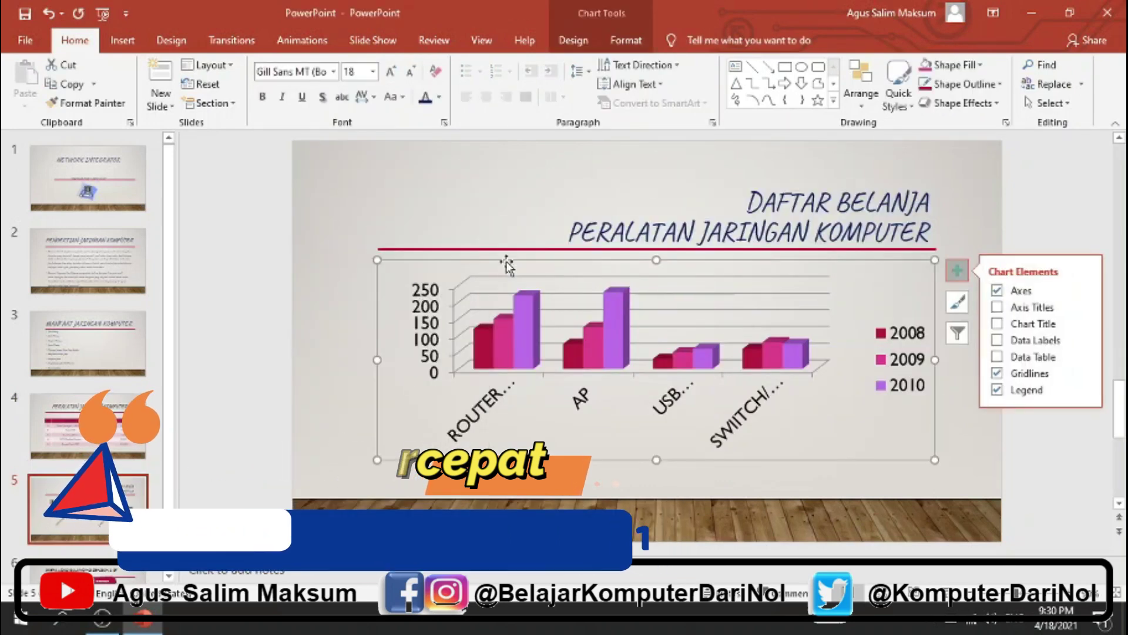
left_click(333, 71)
left_click(294, 111)
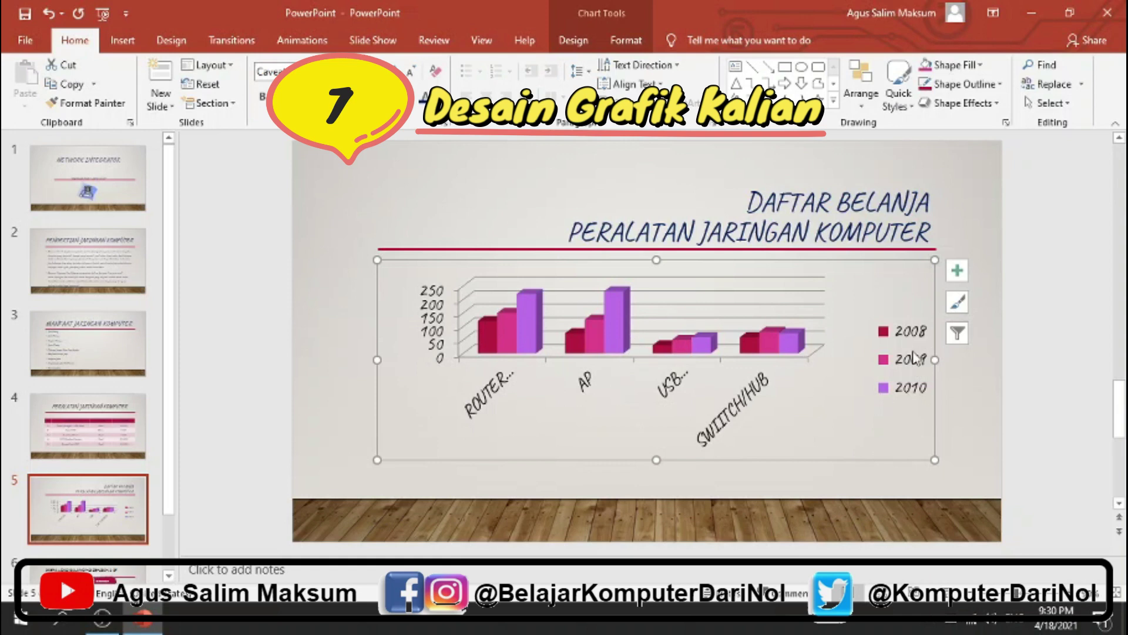
left_click(585, 47)
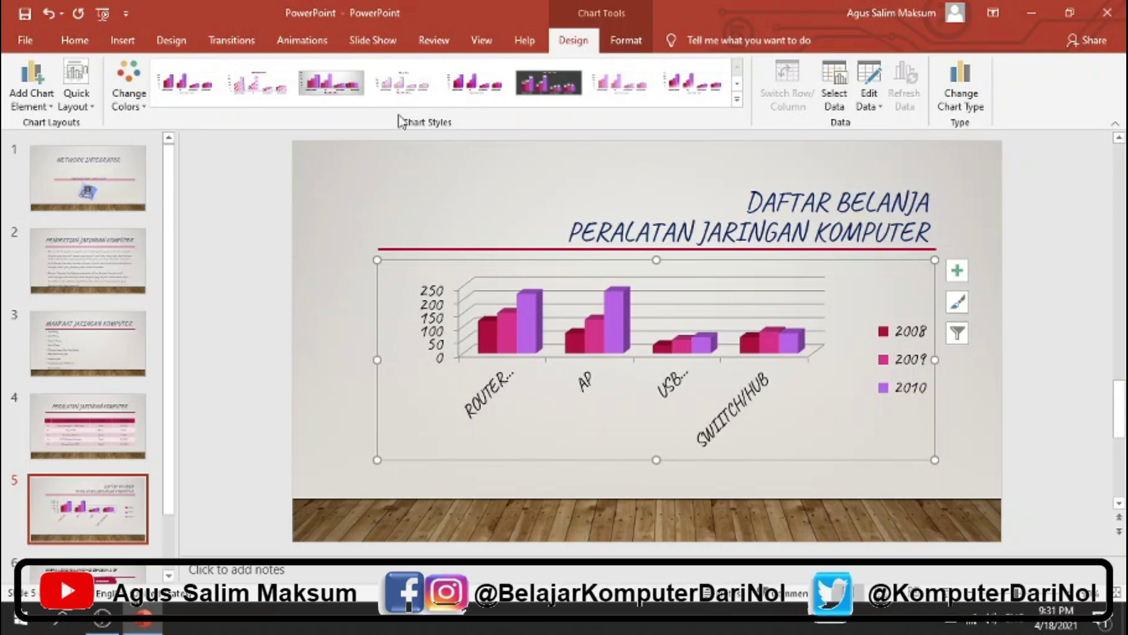
Step: Apply a new chart style, recolour it in purple monochromatic shades, and use Quick Layout 5
left_click(737, 100)
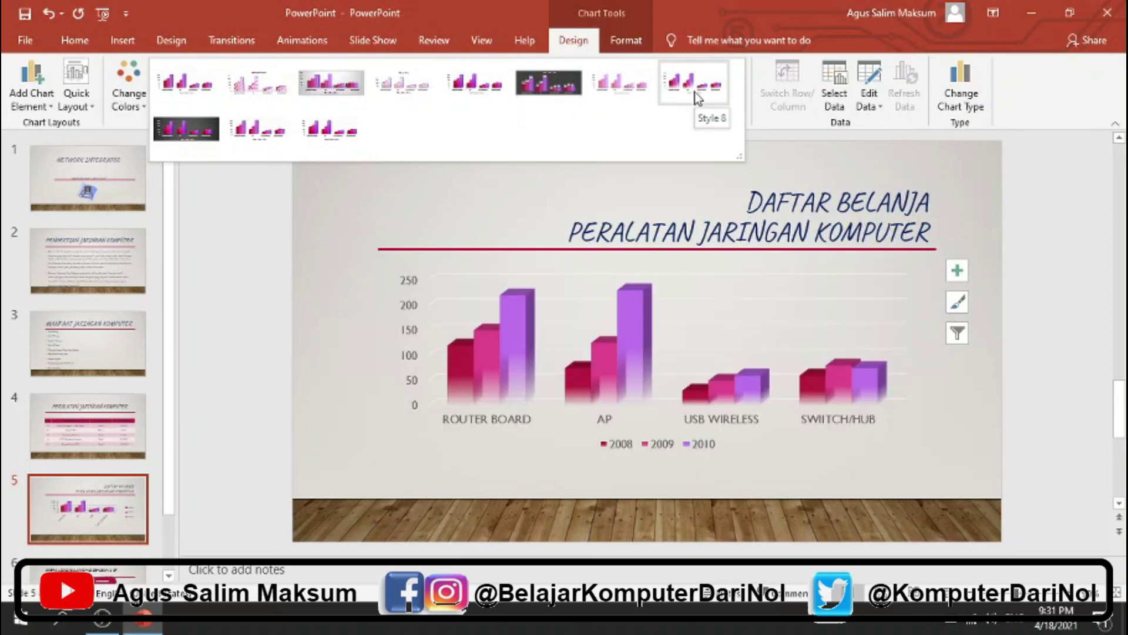
left_click(695, 92)
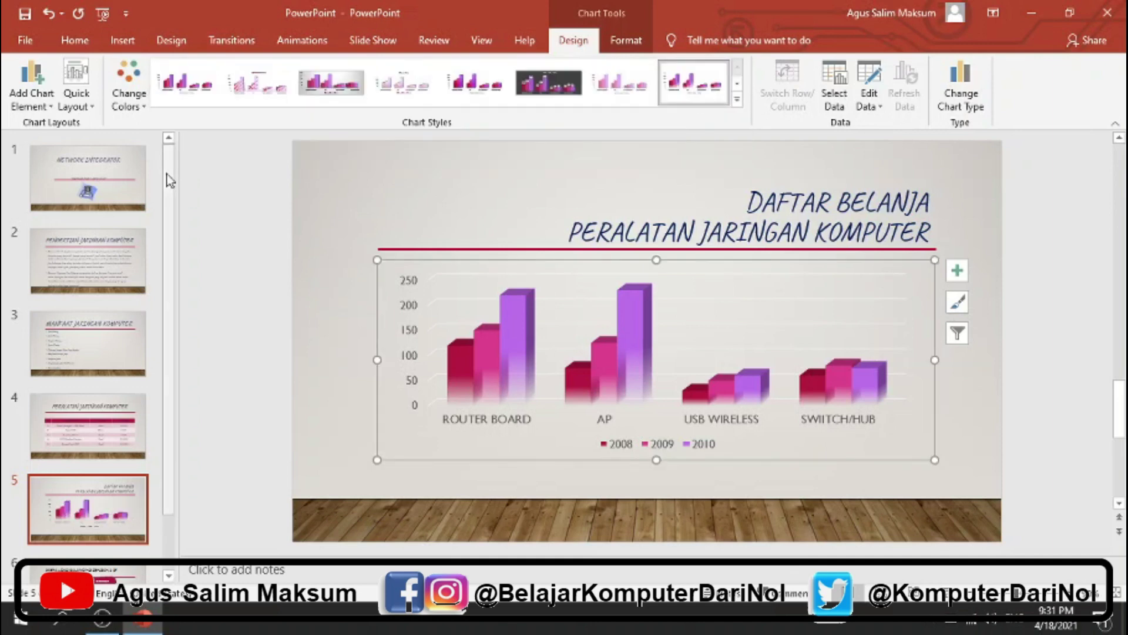
left_click(135, 104)
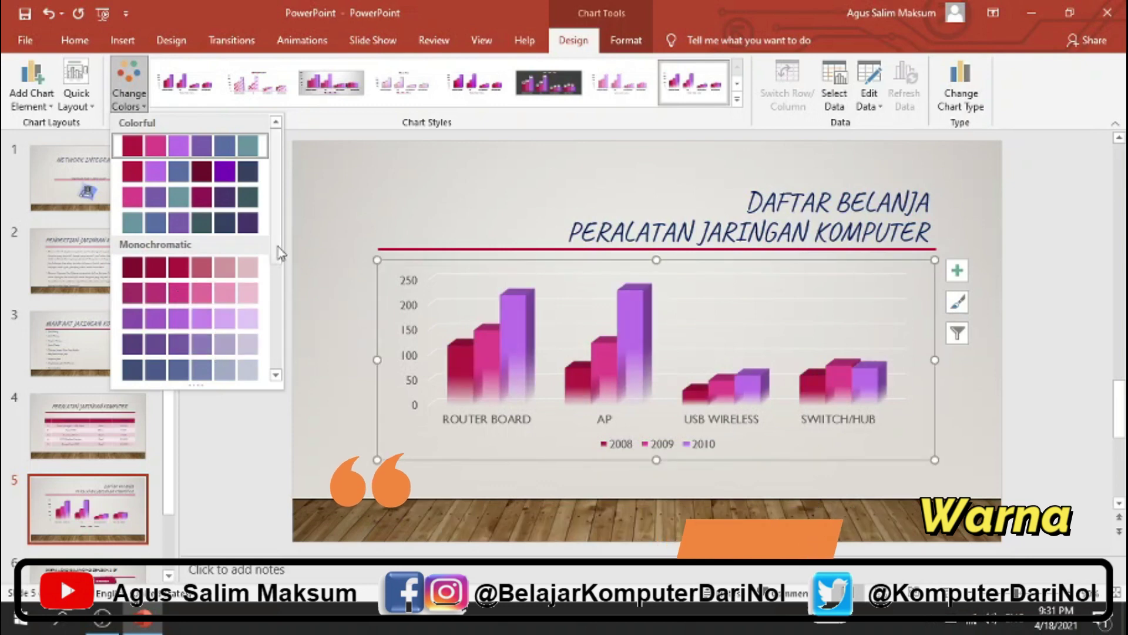
left_click_drag(276, 252, 275, 279)
left_click(241, 279)
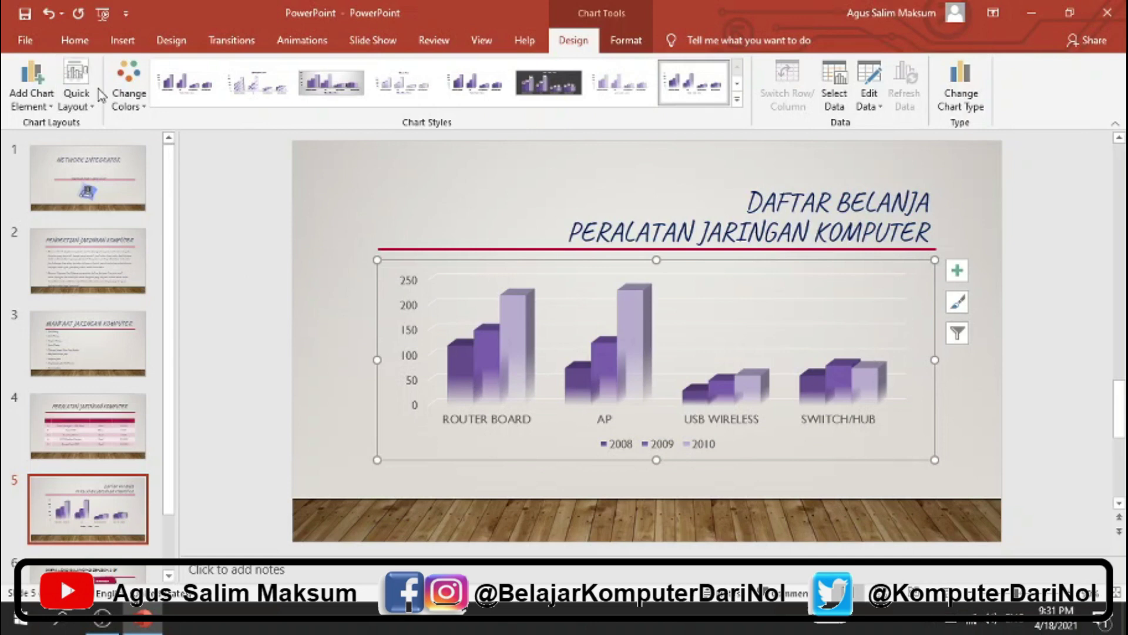
left_click(88, 99)
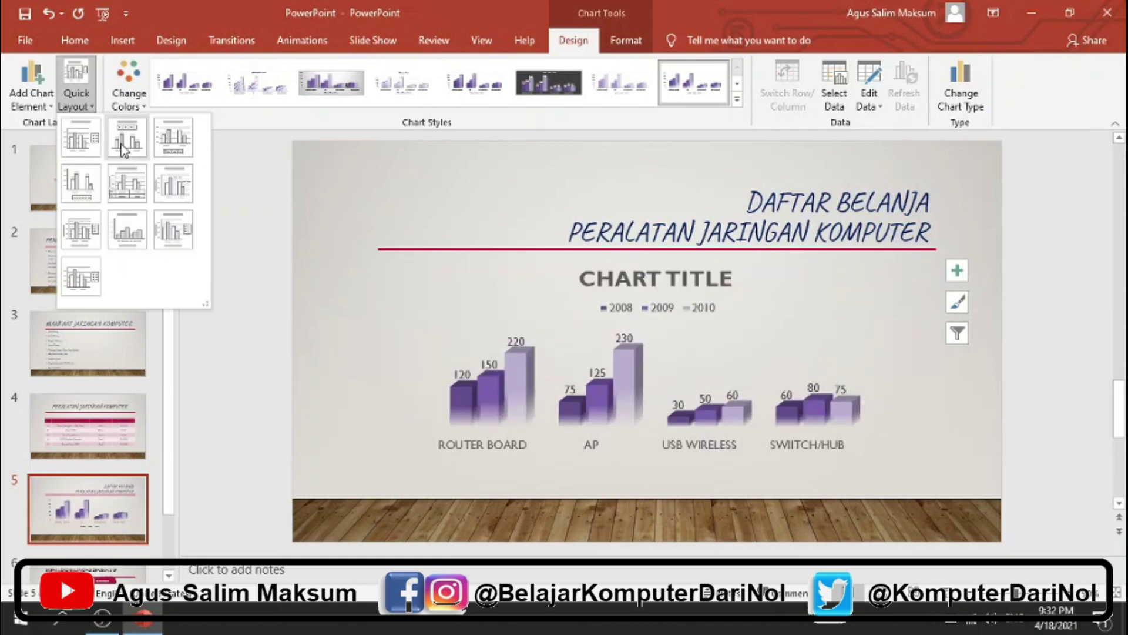
left_click(128, 203)
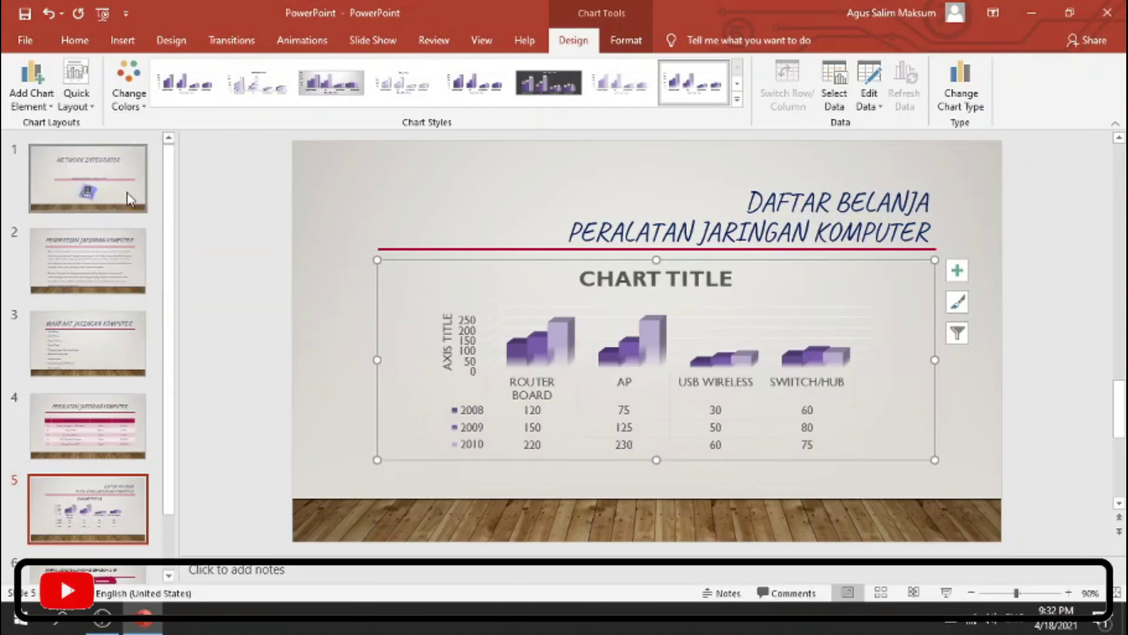
Step: Apply the dark Chart Style 6 and retitle the chart 'DETAIL GRAFIK'
left_click(737, 99)
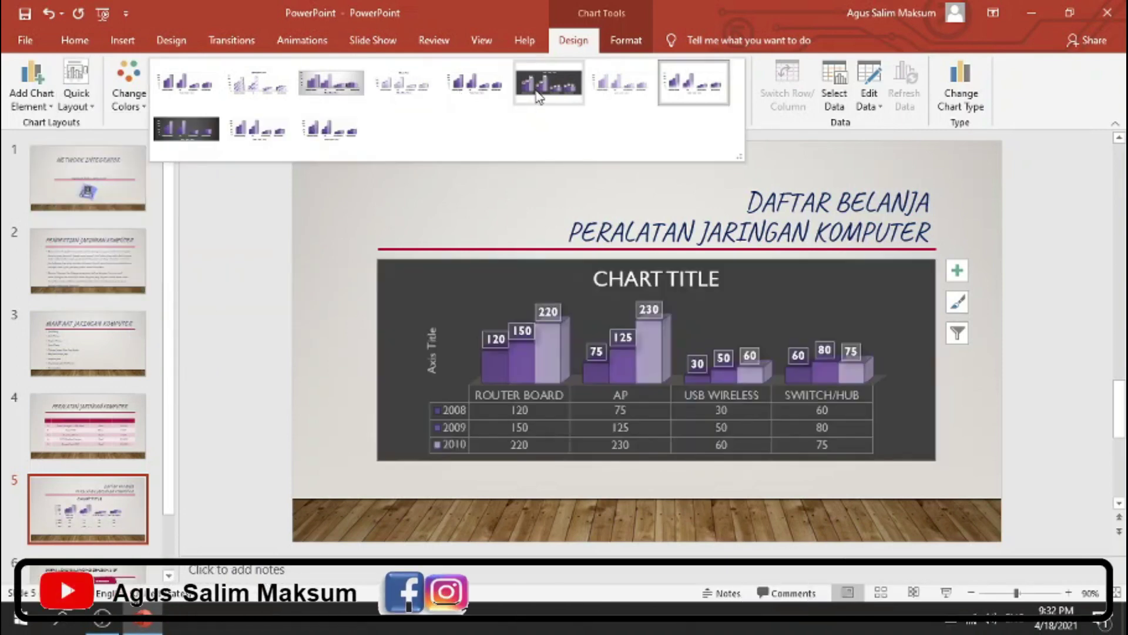
left_click(537, 96)
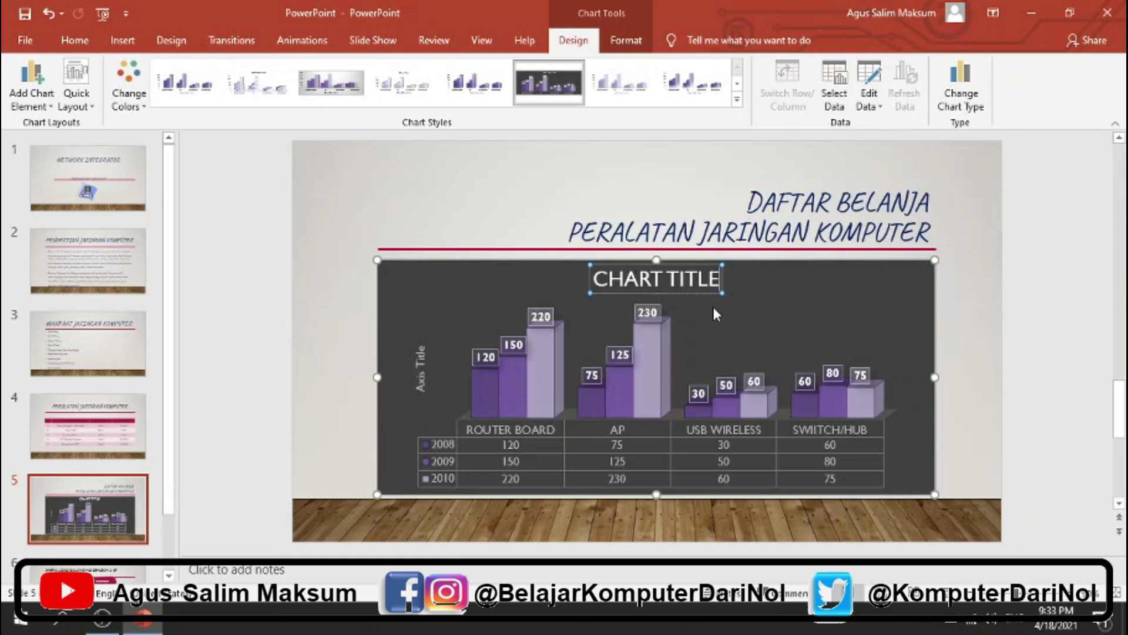
key("BackSpace")
key("BackSpace")
key("BackSpace")
key("BackSpace")
key("BackSpace")
key("BackSpace")
key("BackSpace")
key("BackSpace")
key("BackSpace")
key("BackSpace")
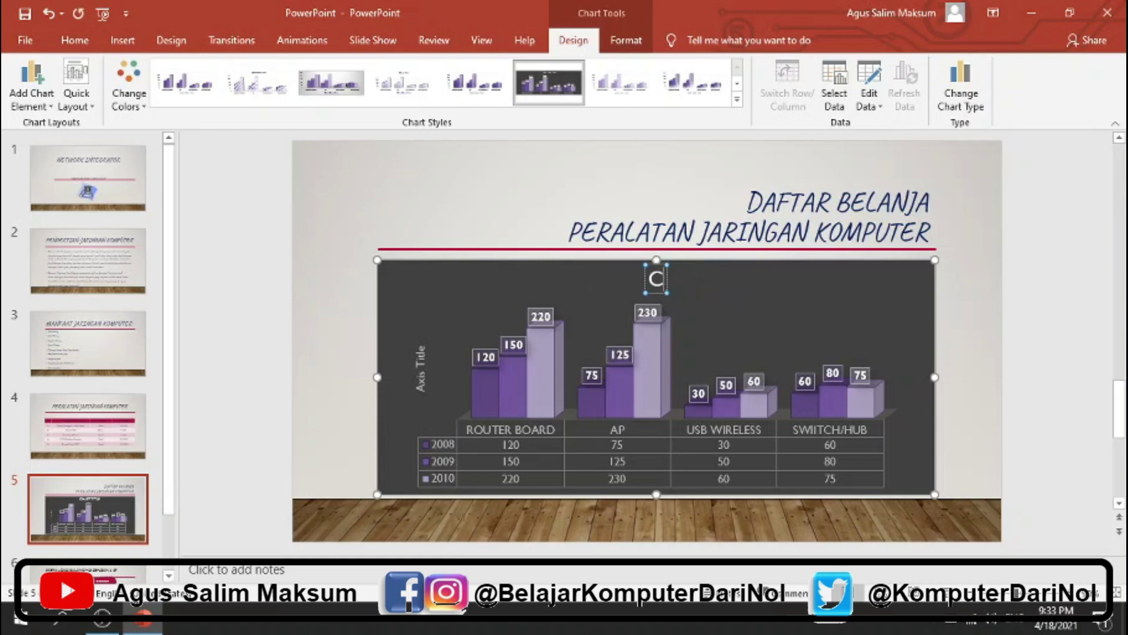
key("BackSpace")
type("DETAIL GRAFIK")
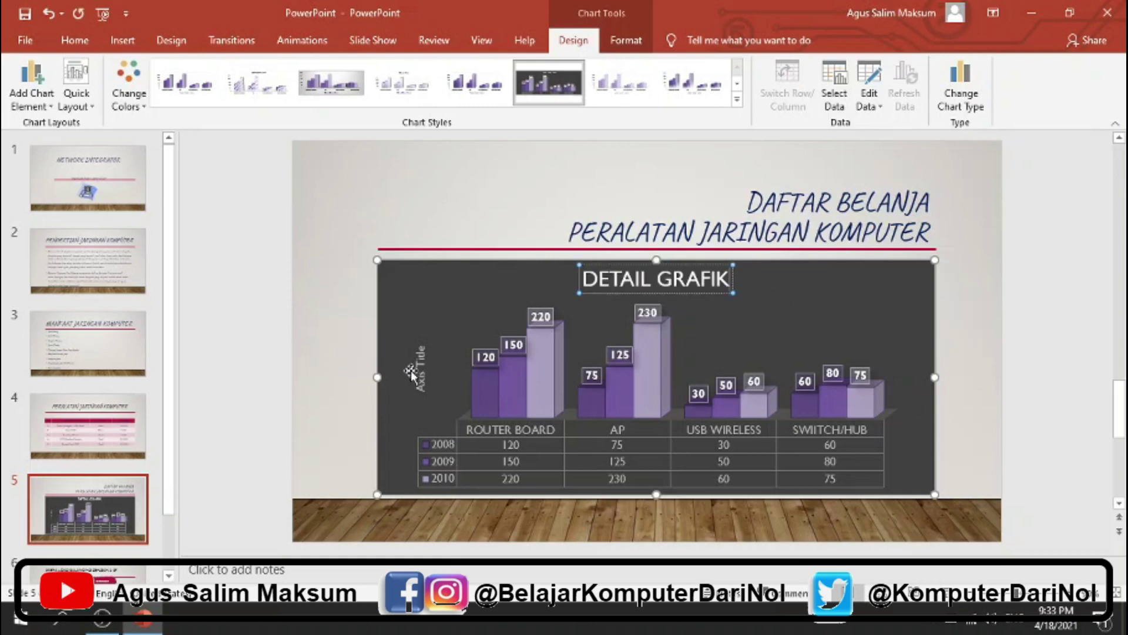
Step: Delete the chart's vertical axis title
left_click(422, 372)
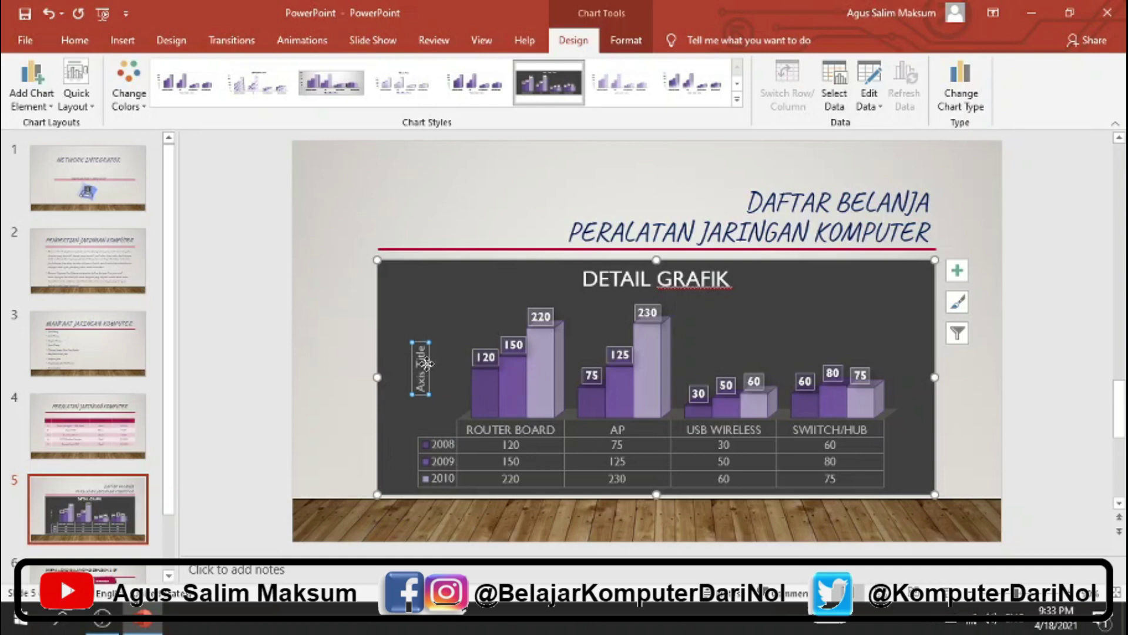
key("Delete")
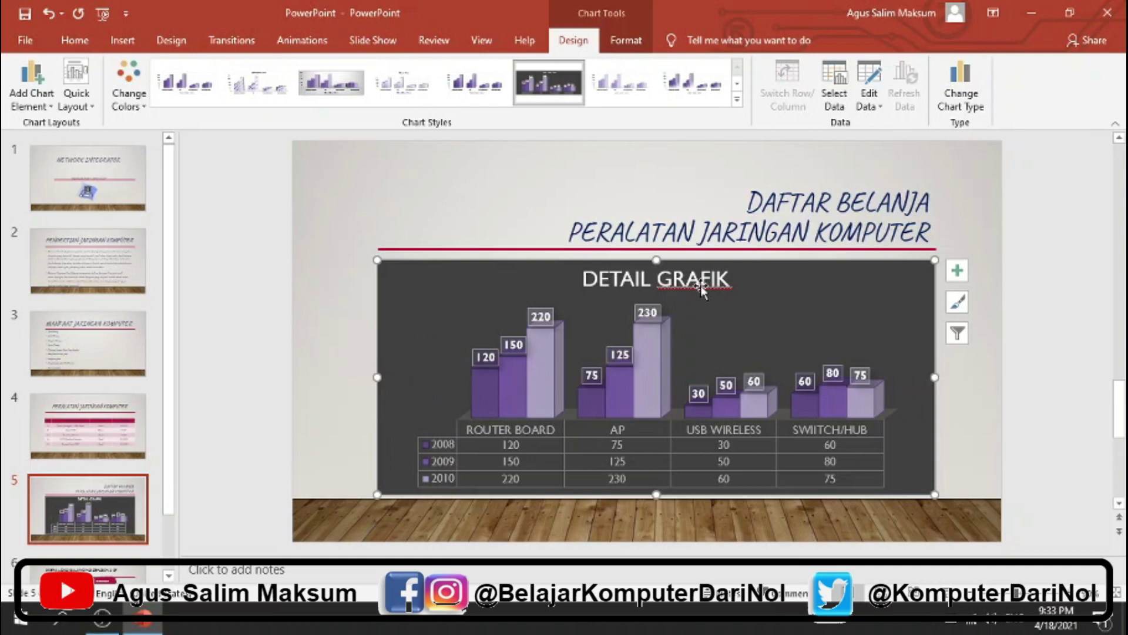
left_click(702, 288)
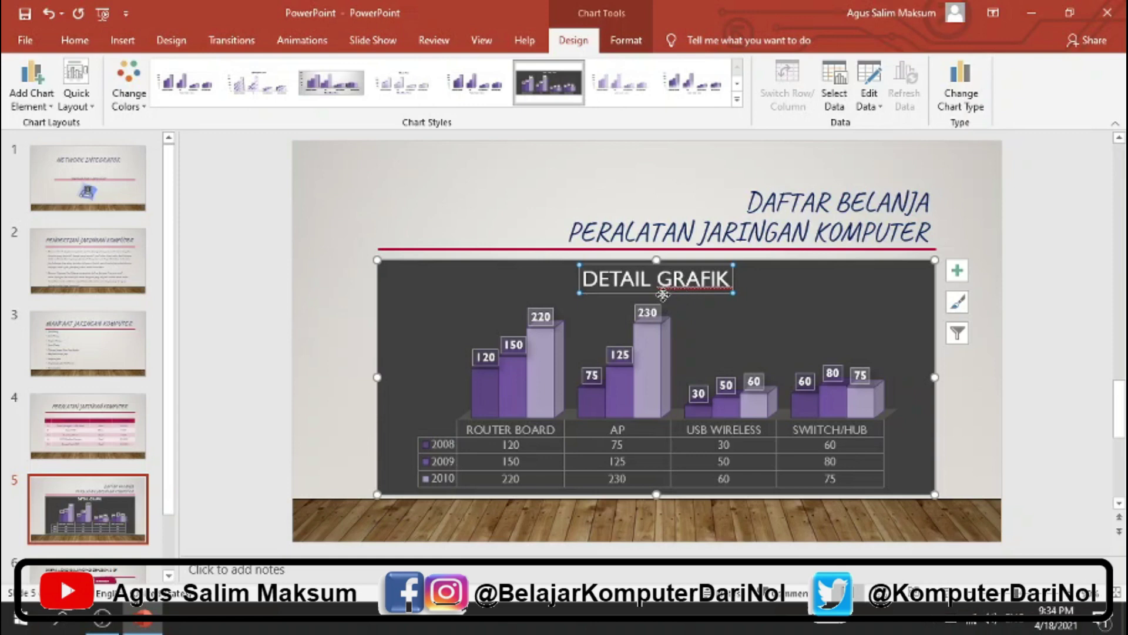
Step: On slide 6, make all text Caveat in dark blue, with the title centred and enlarged
scroll(663, 295, "down", 1)
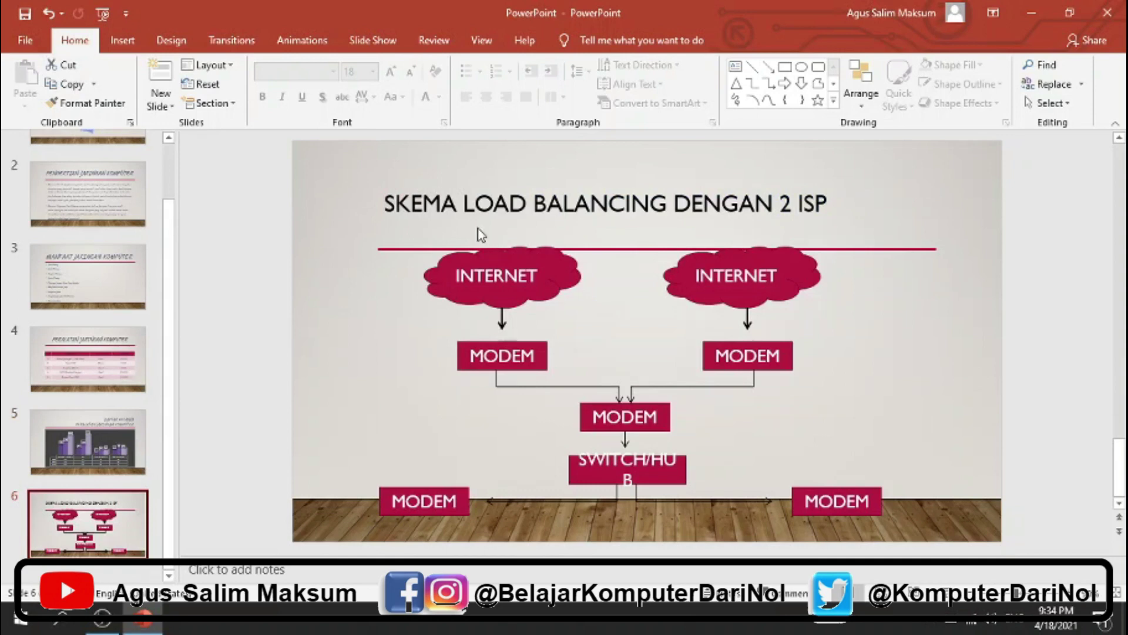
key("ctrl+a")
left_click(374, 72)
left_click(352, 286)
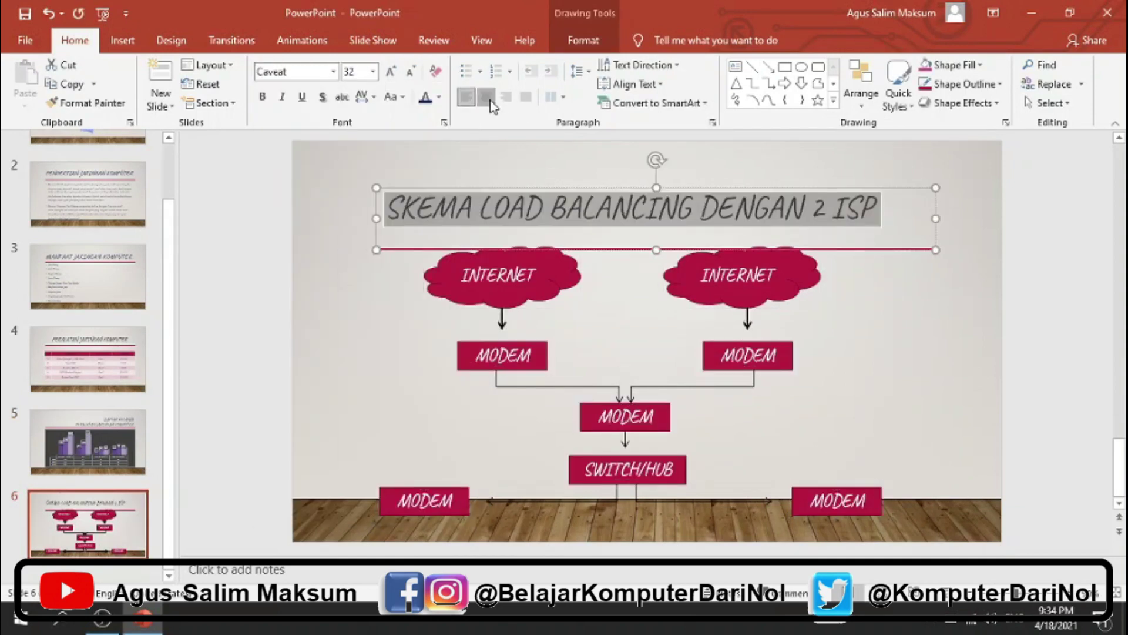
left_click(487, 97)
left_click(426, 97)
left_click(933, 381)
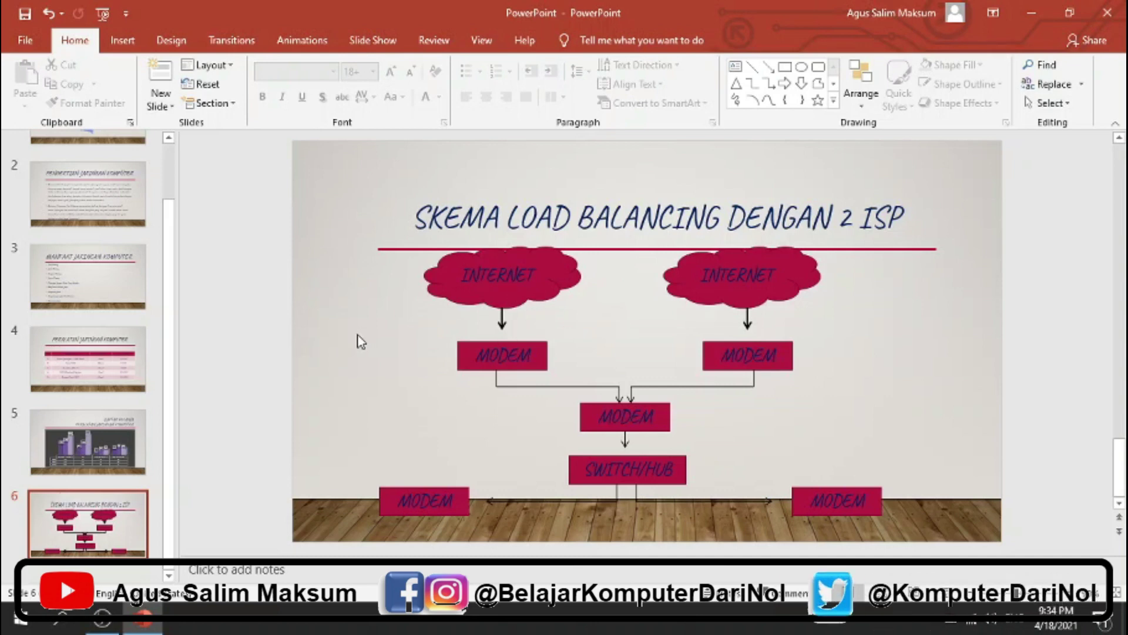
key("ctrl+a")
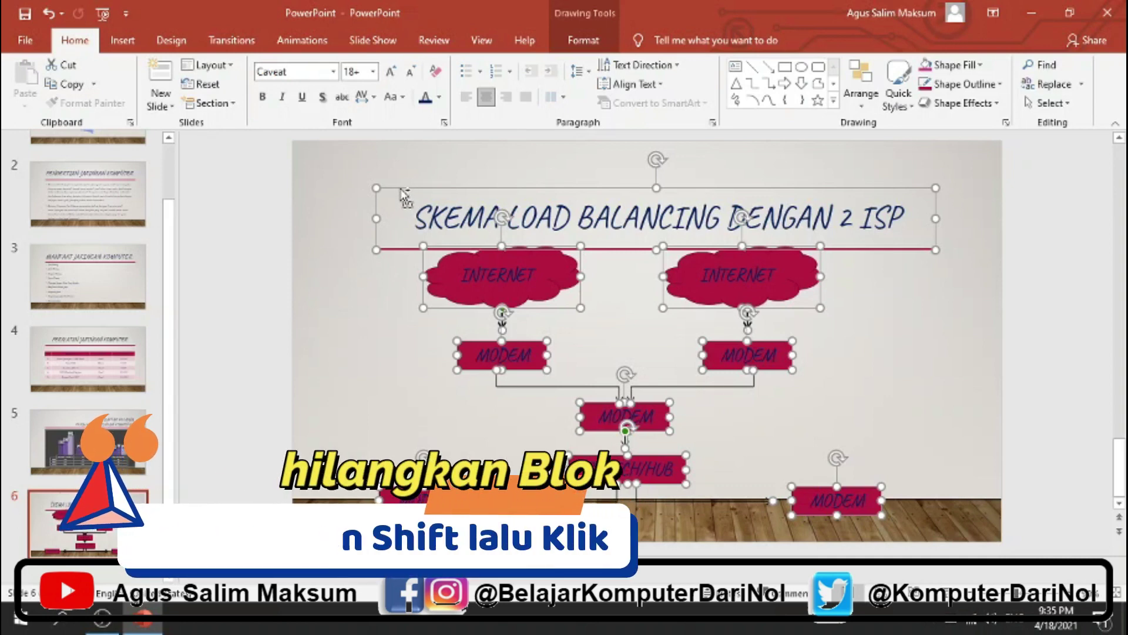
Step: Nudge the diagram shapes down and slightly right, leaving the title in place
left_click(400, 187, "shift")
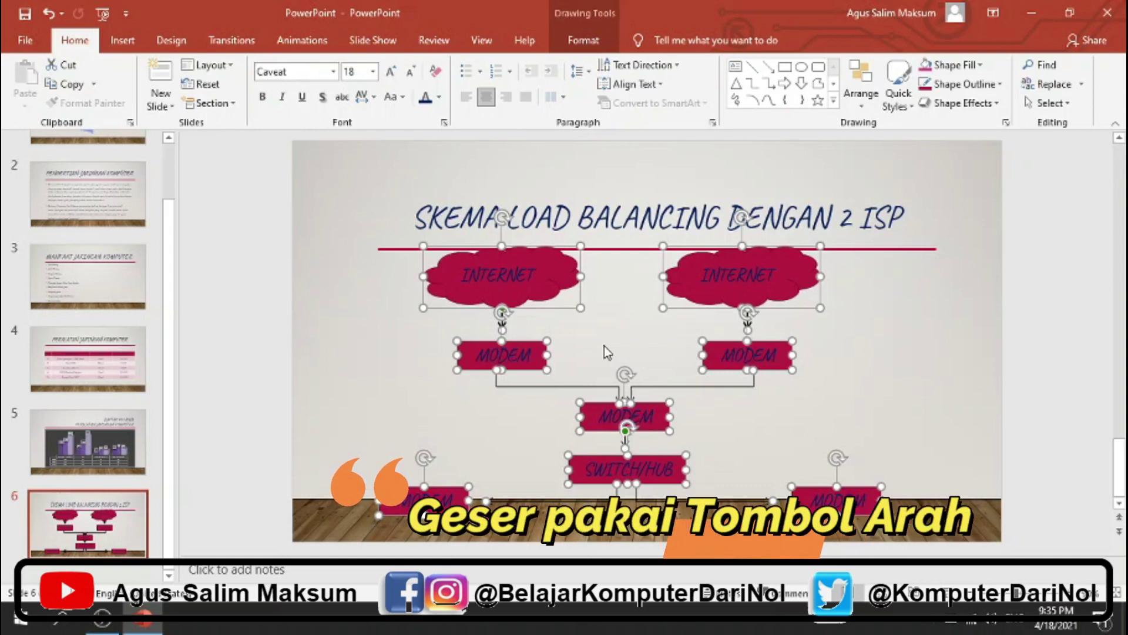
key("Down")
key("Down")
key("Down")
key("Right")
key("Right")
key("Right")
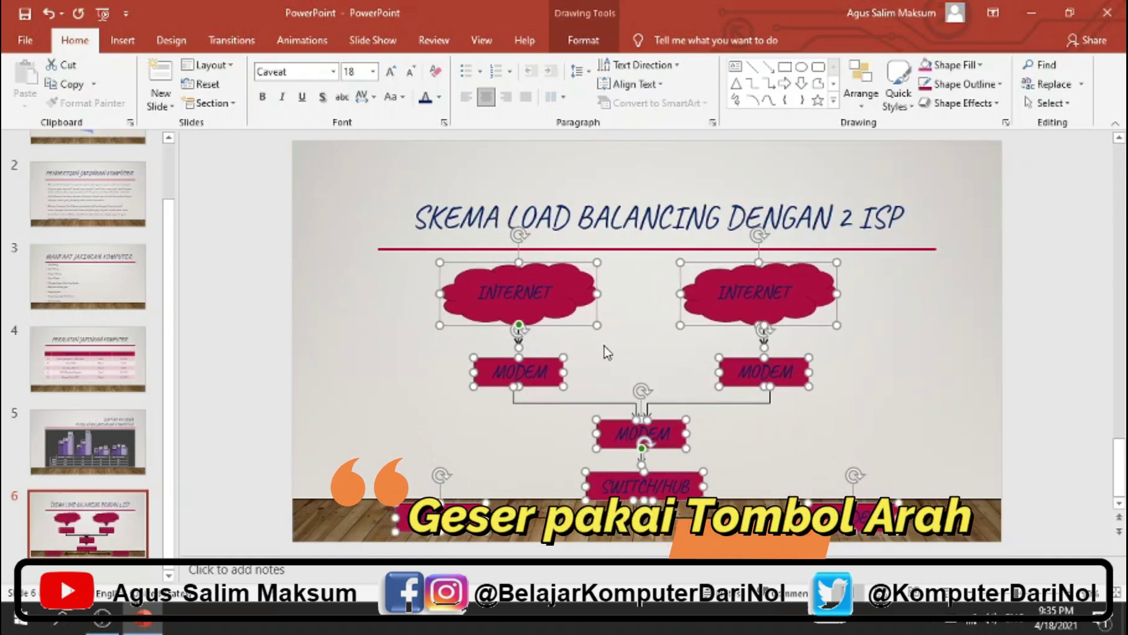
key("Right")
key("Right")
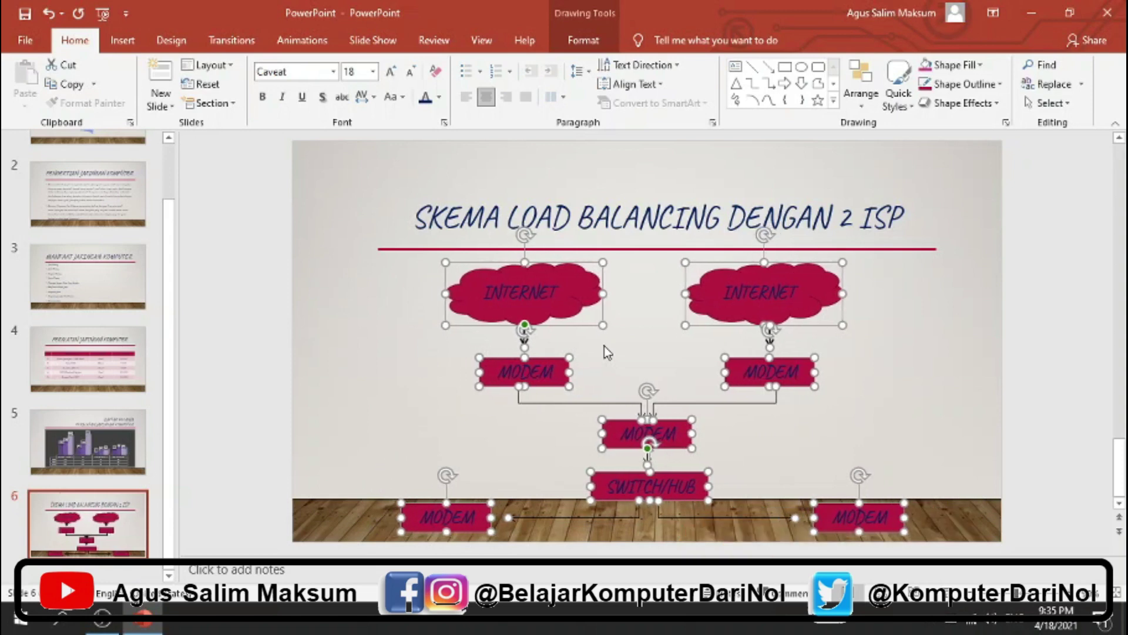
key("Left")
key("Down")
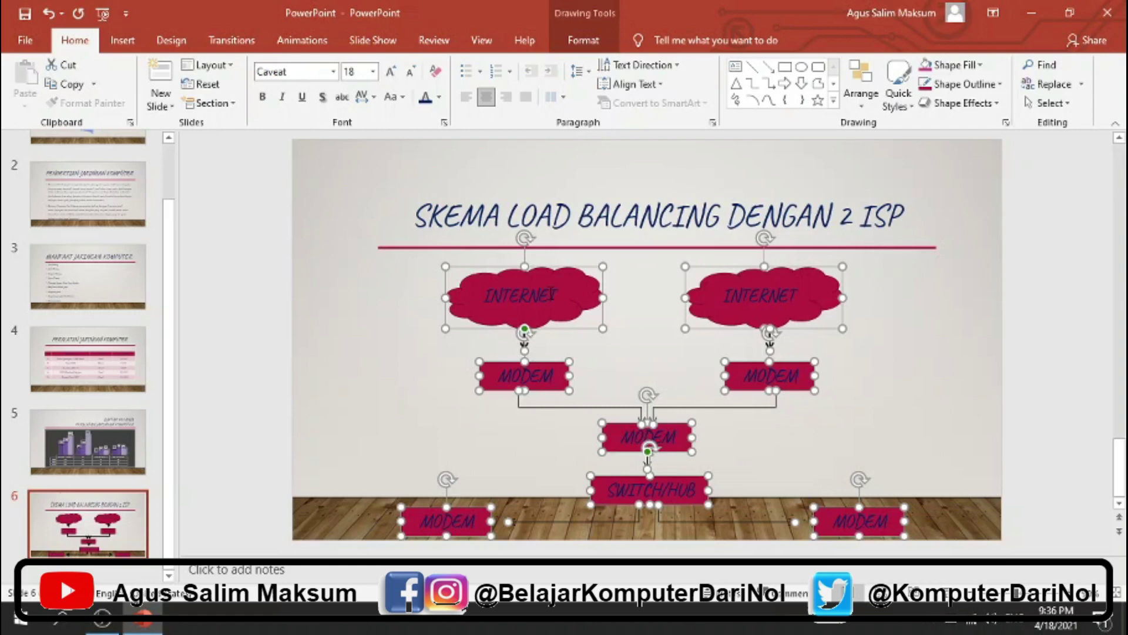
Step: Fill the diagram's clouds and boxes grey and give them dark blue outlines
left_click(583, 40)
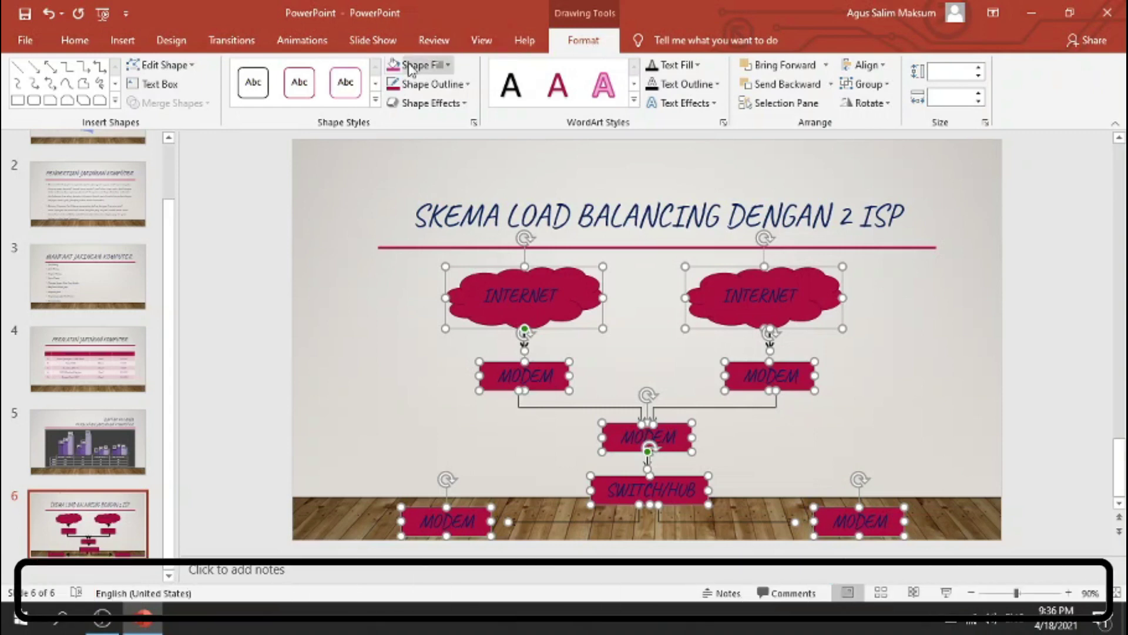
left_click(438, 66)
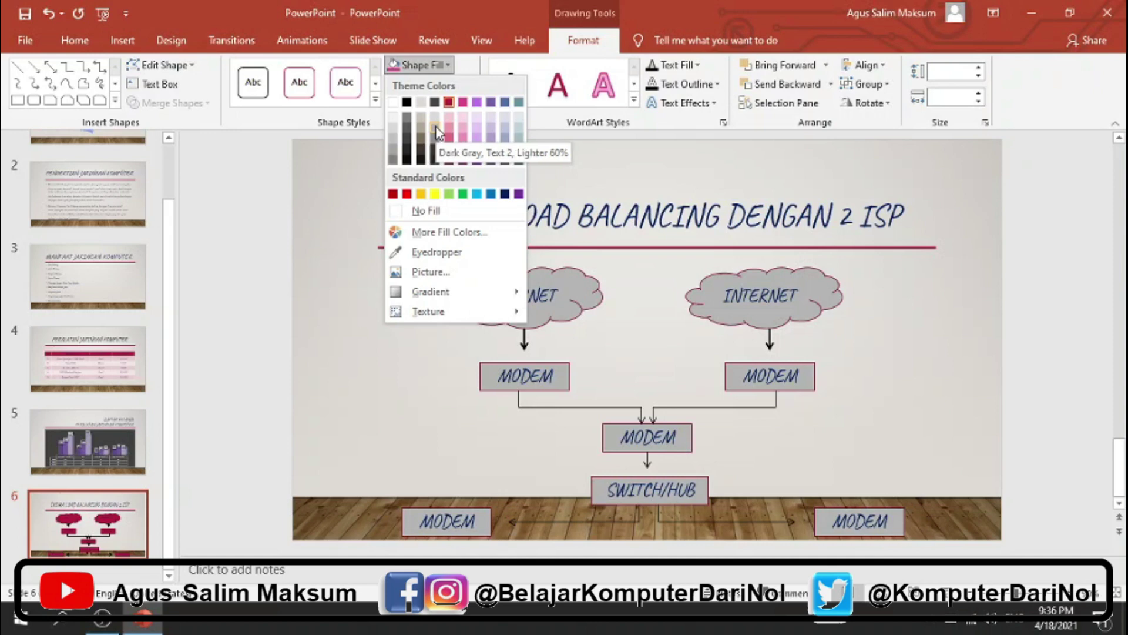
left_click(436, 131)
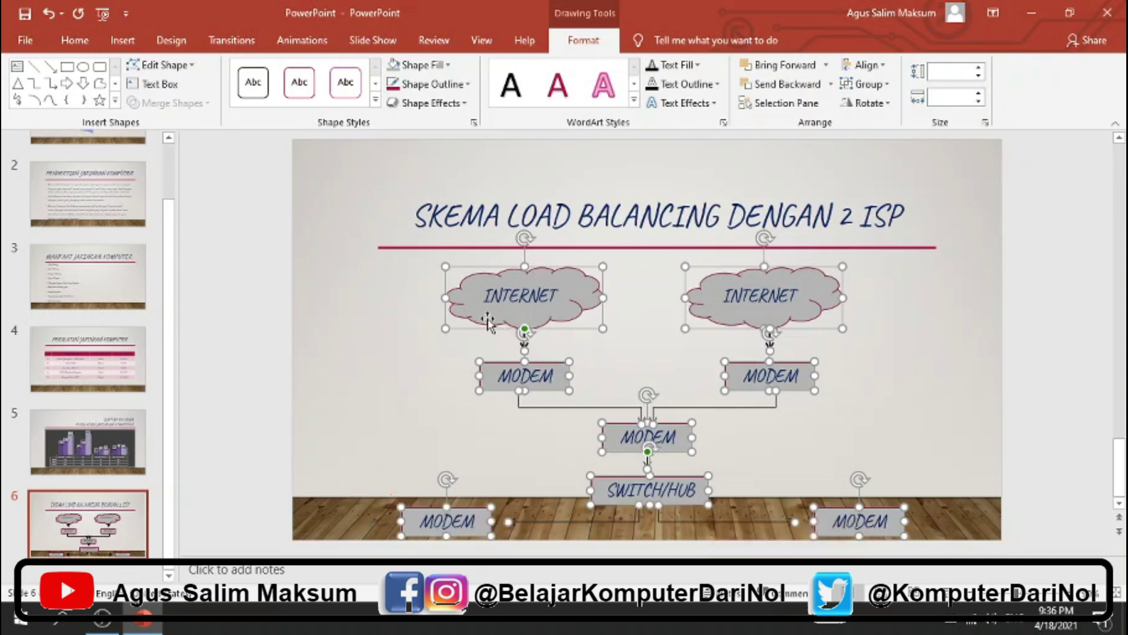
left_click(438, 85)
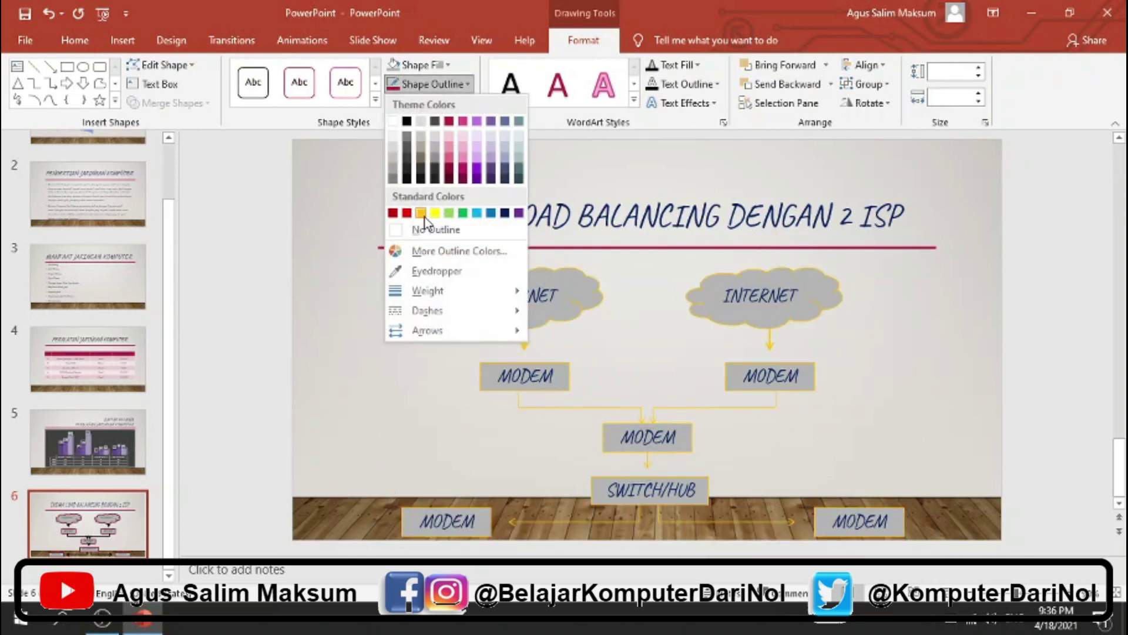
left_click(404, 355)
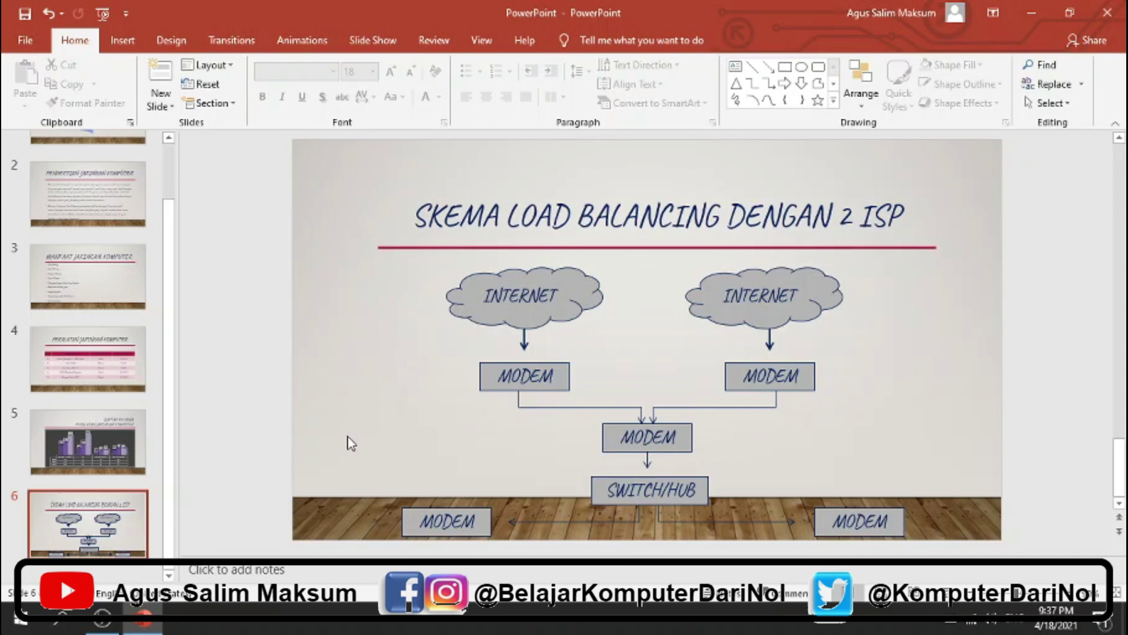
Step: Return to the NETWORK INTEGRATOR title slide and look through the Design, Transitions and Animations tabs
scroll(111, 210, "up", 2)
left_click(110, 210)
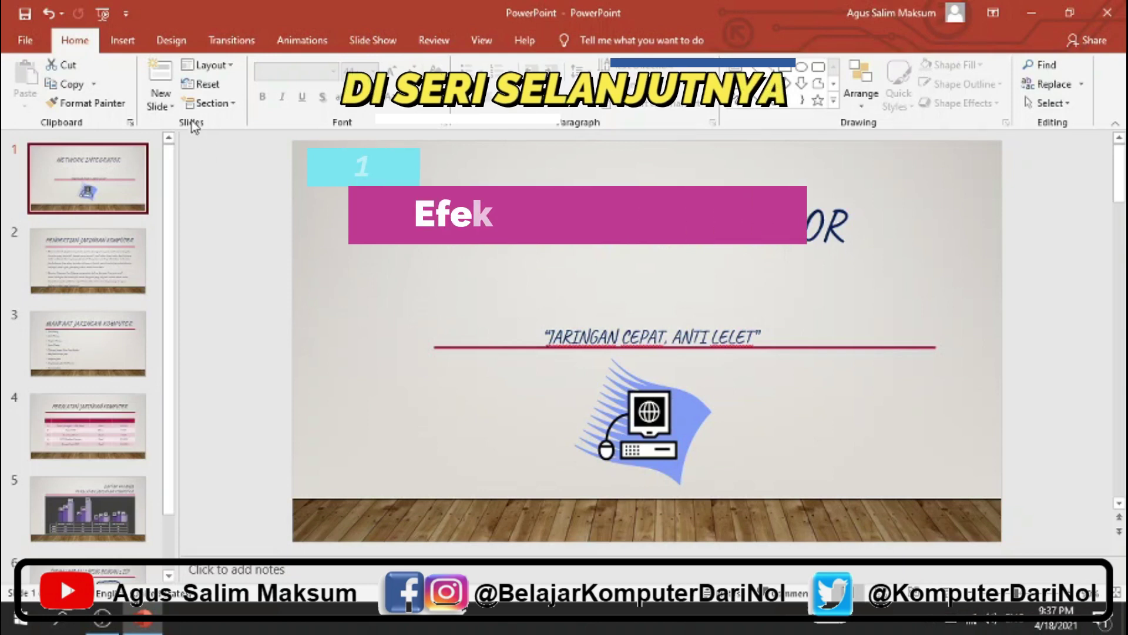
left_click(182, 41)
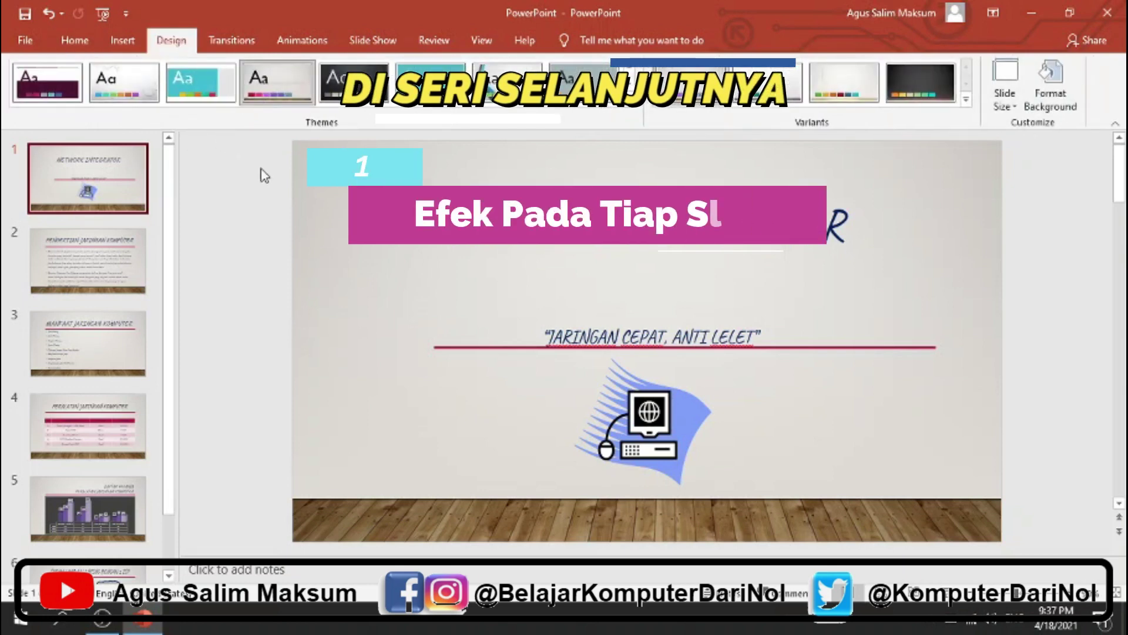
left_click(230, 41)
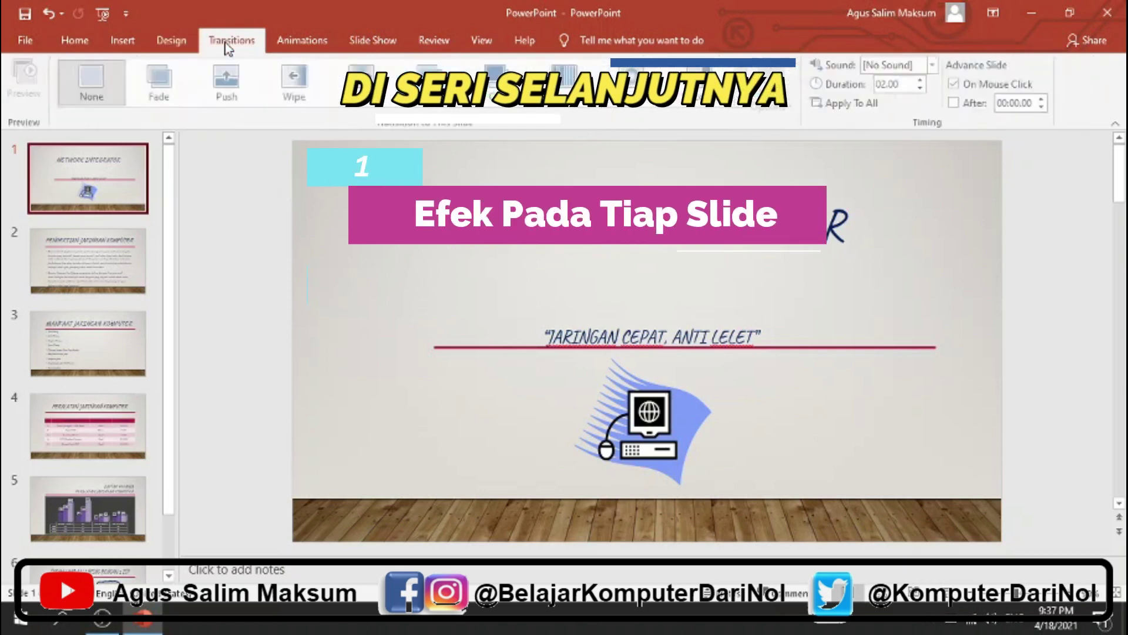
left_click(283, 42)
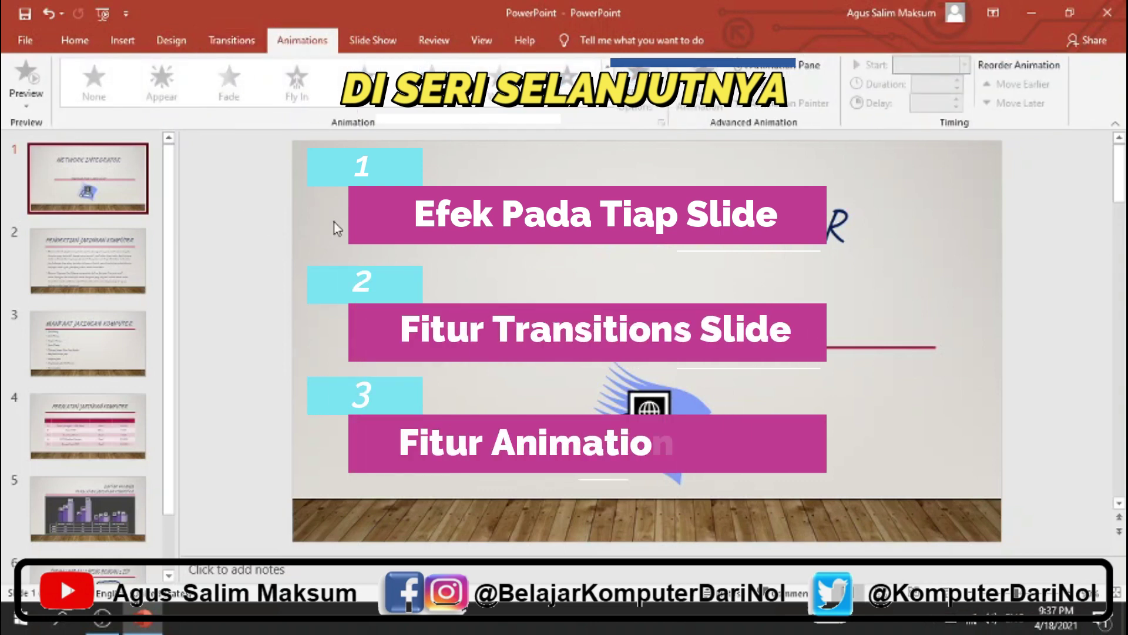
left_click(83, 48)
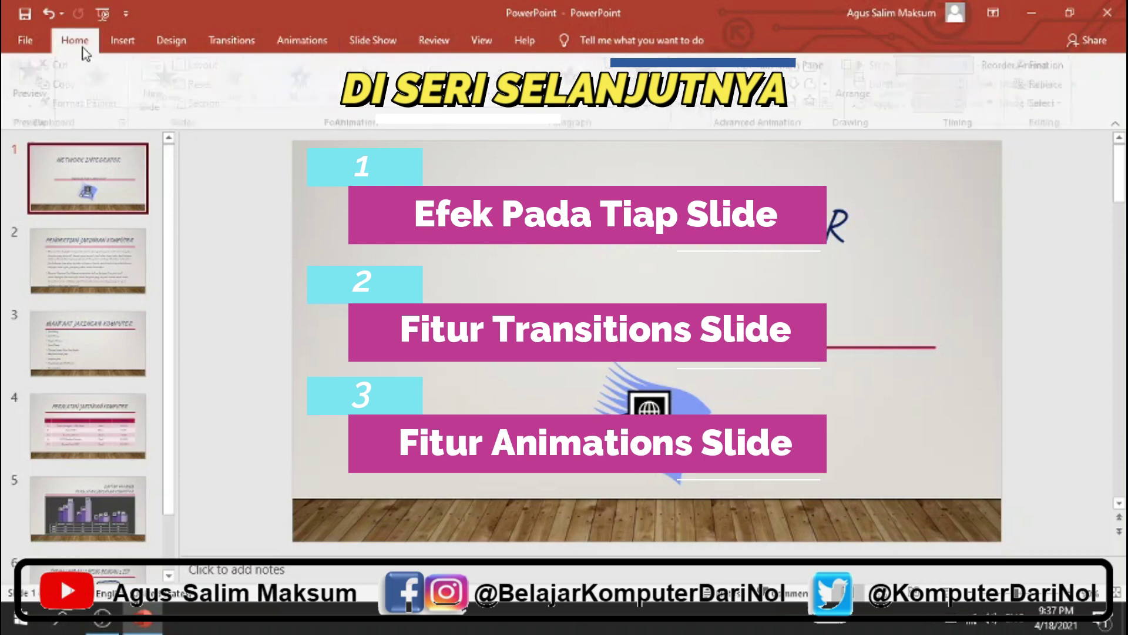
left_click(219, 47)
left_click(302, 45)
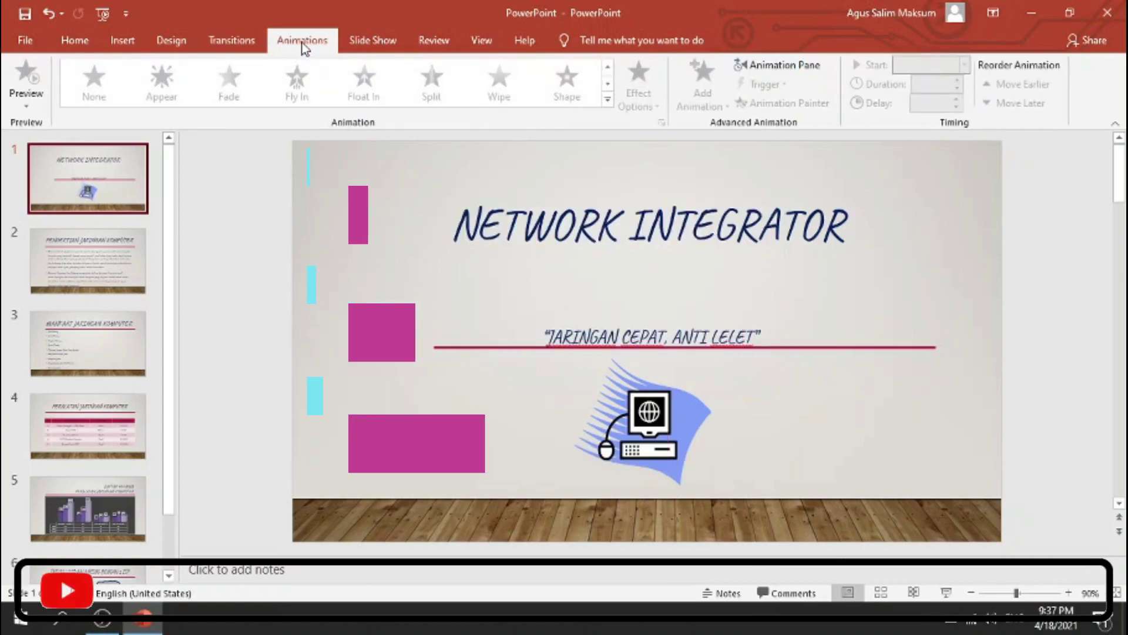